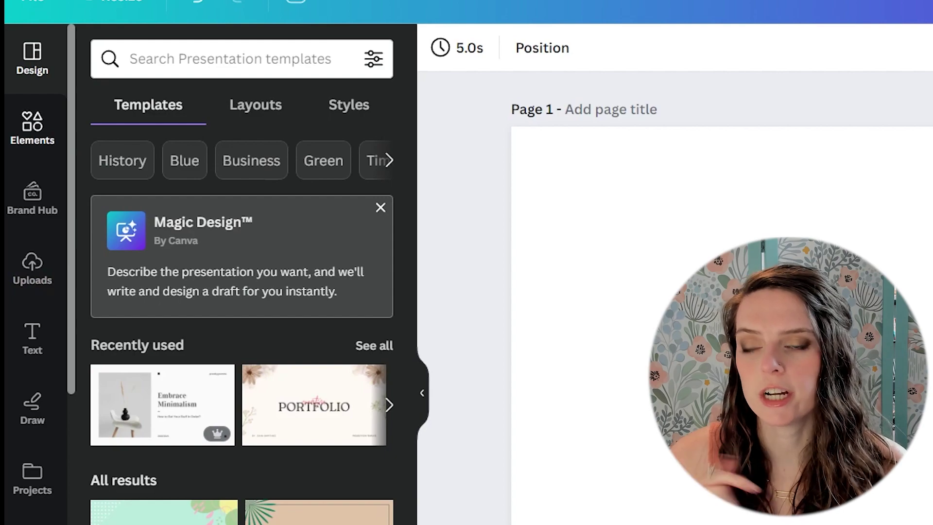
- Open Elements and show all chart types in the Charts library
left_click(31, 139)
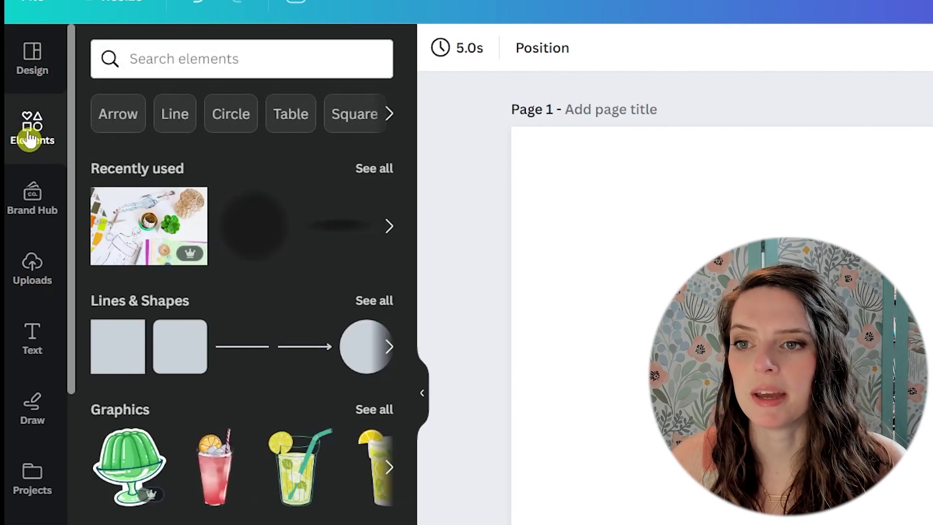
scroll(257, 297, "down", 15)
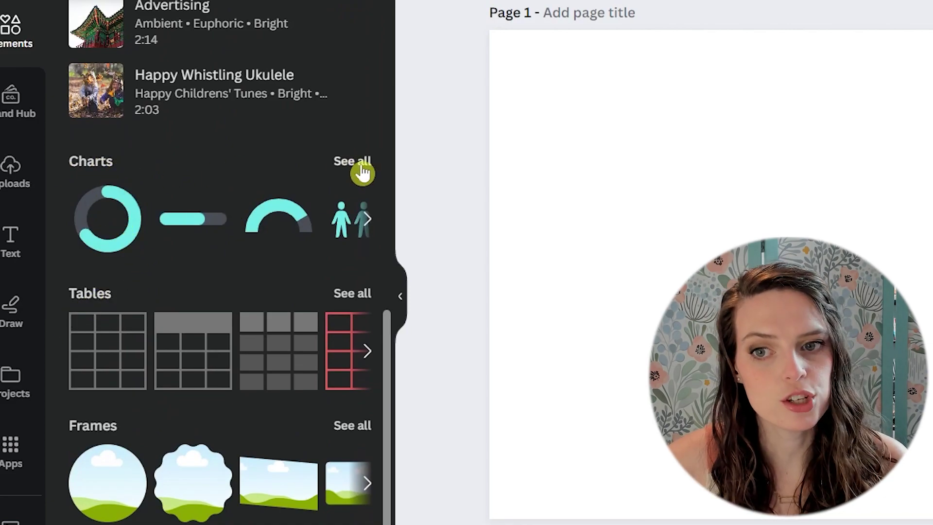
left_click(334, 169)
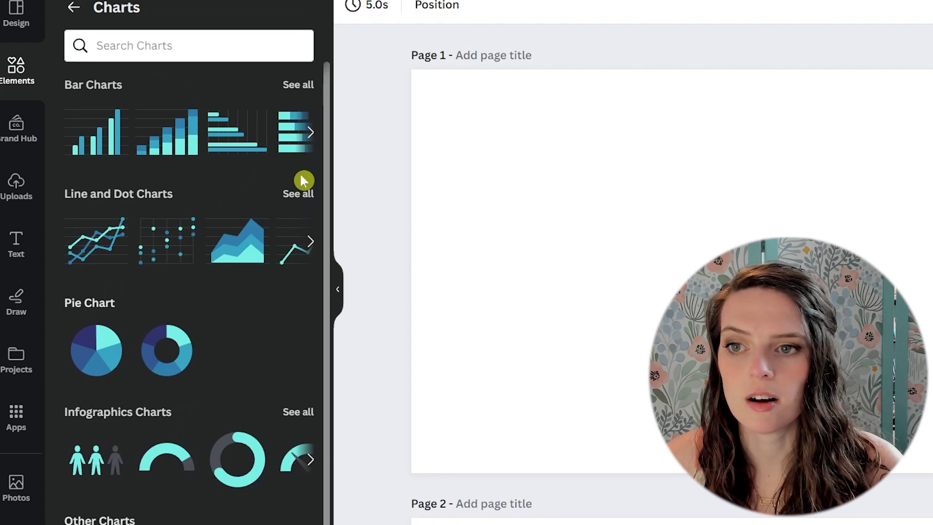
scroll(304, 180, "down", 1)
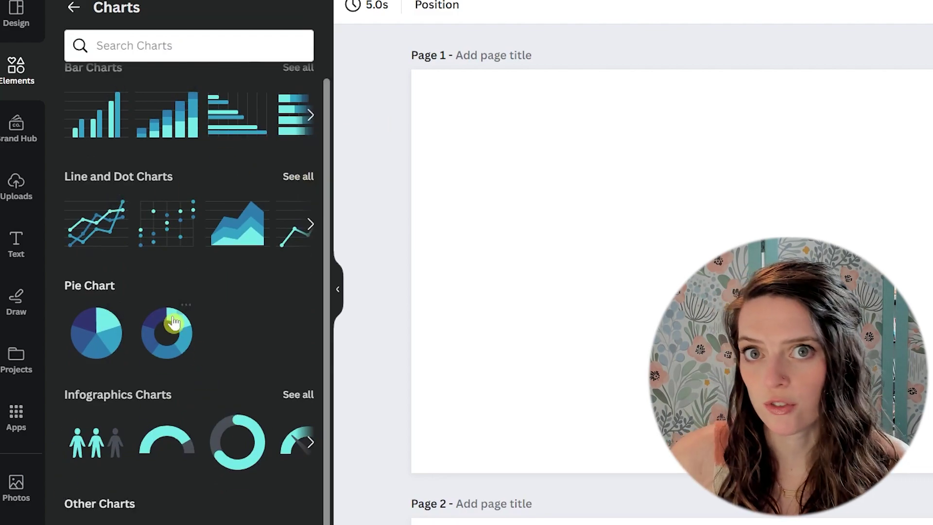
scroll(160, 279, "up", 1)
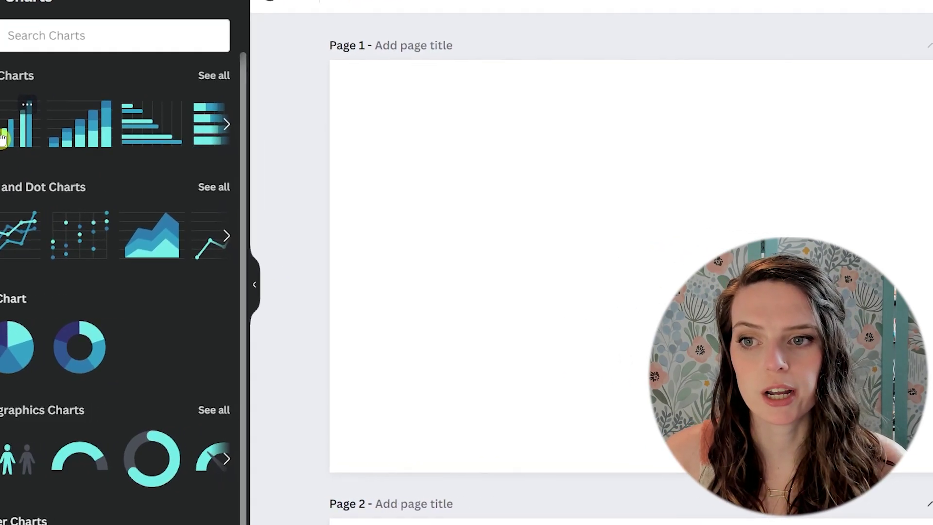
- Add a grouped bar chart to Page 1, move it up-left and enlarge it
left_click(3, 138)
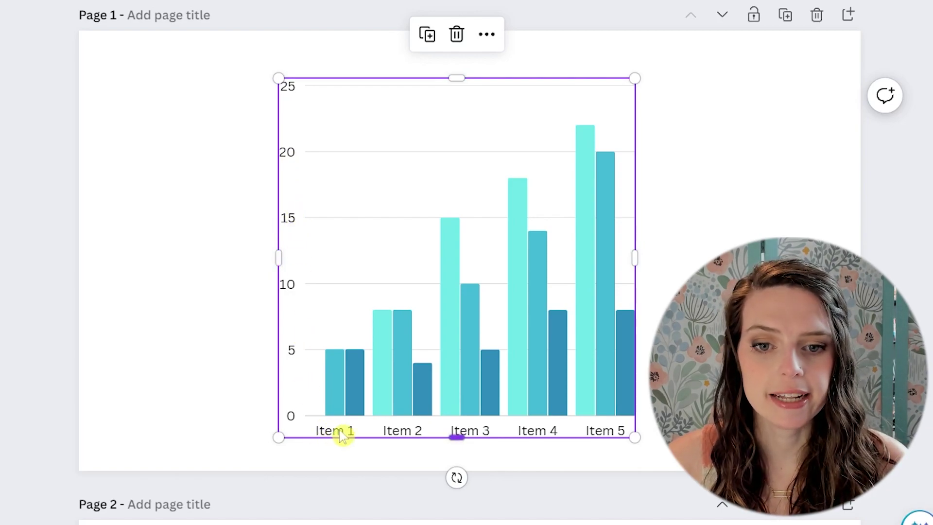
left_click_drag(469, 380, 390, 351)
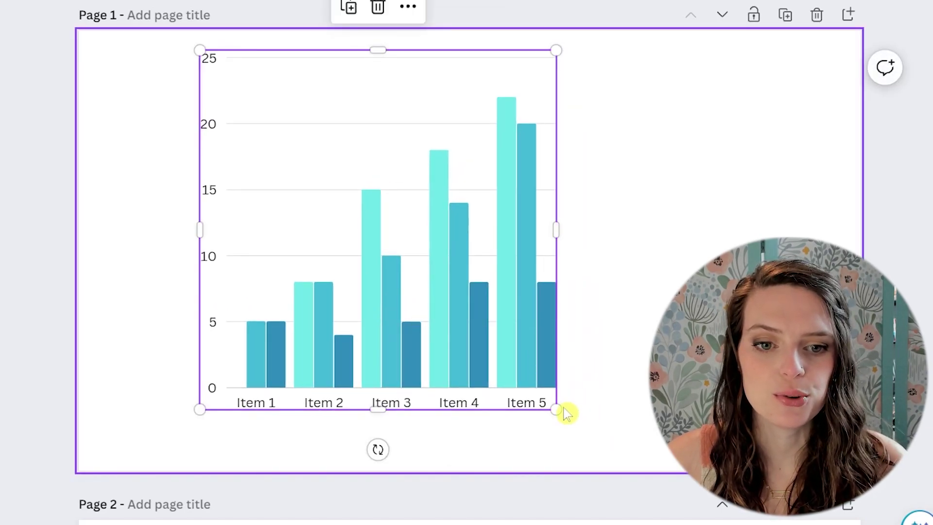
left_click_drag(561, 407, 578, 427)
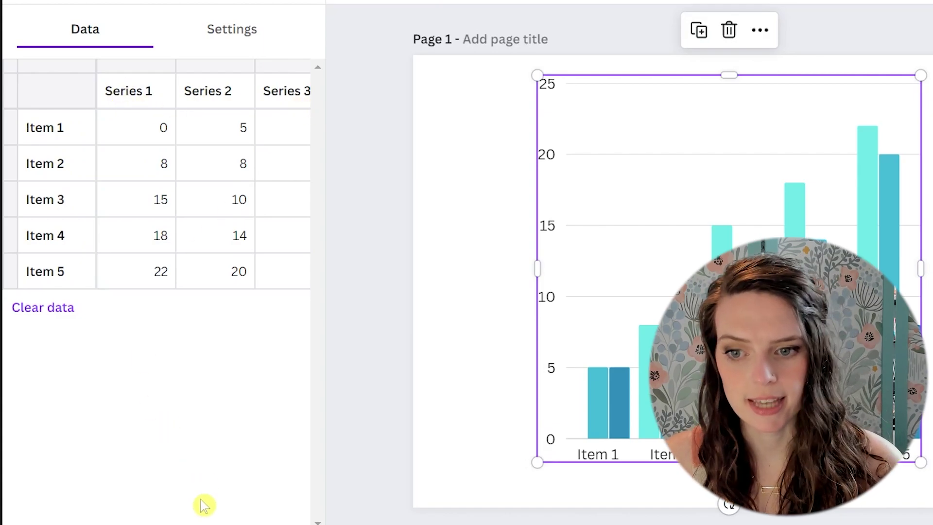
- Rename the chart's first category from Item 1 to Product 1
scroll(156, 174, "right", 5)
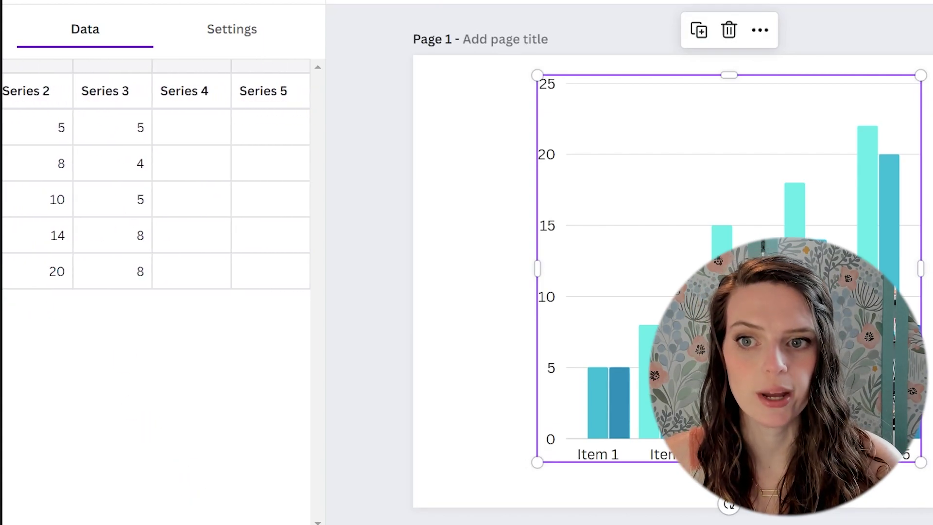
scroll(156, 174, "left", 5)
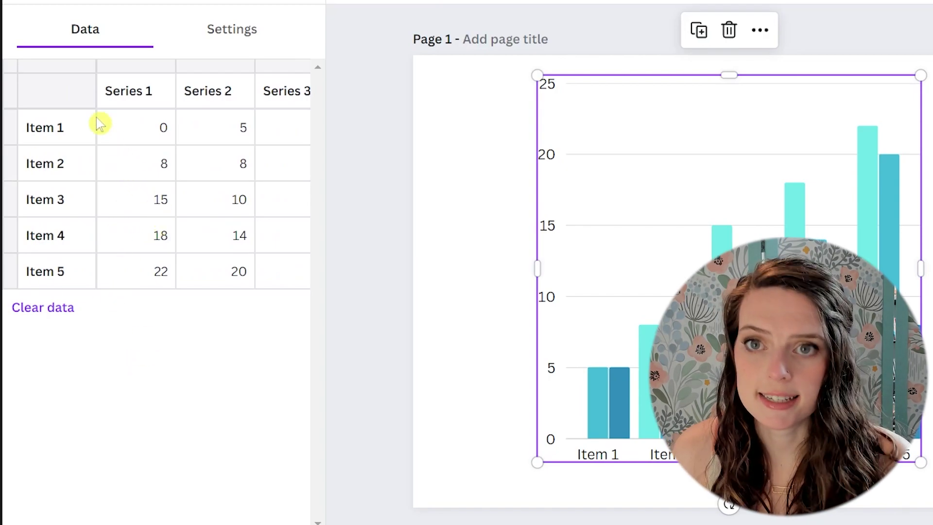
left_click(39, 137)
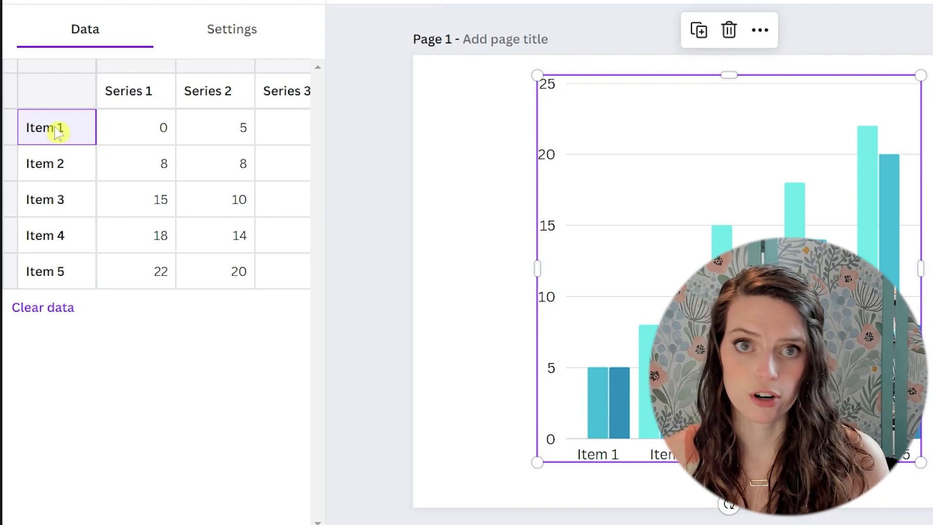
type("Product 1")
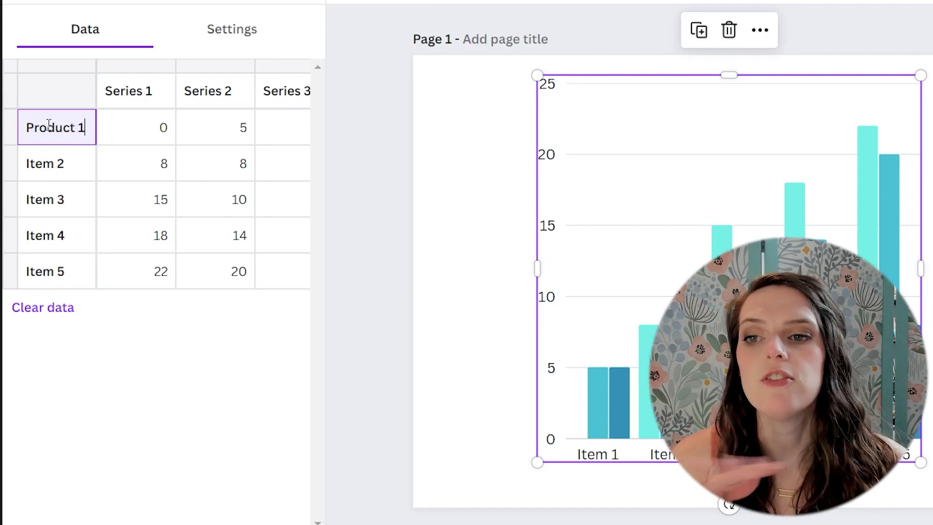
- Clear the Item 5 row's label and its values 22 and 20, leaving empty rows below
left_click(67, 272)
key("BackSpace")
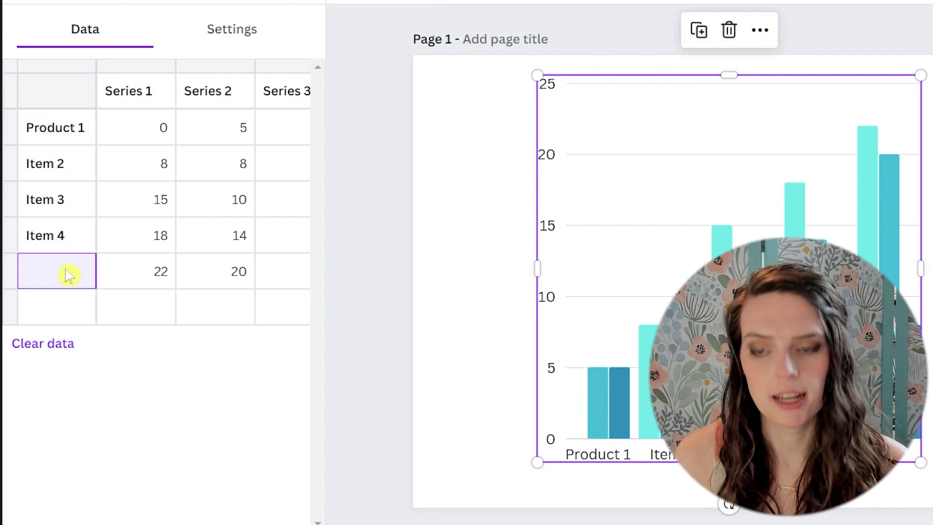
left_click(149, 276)
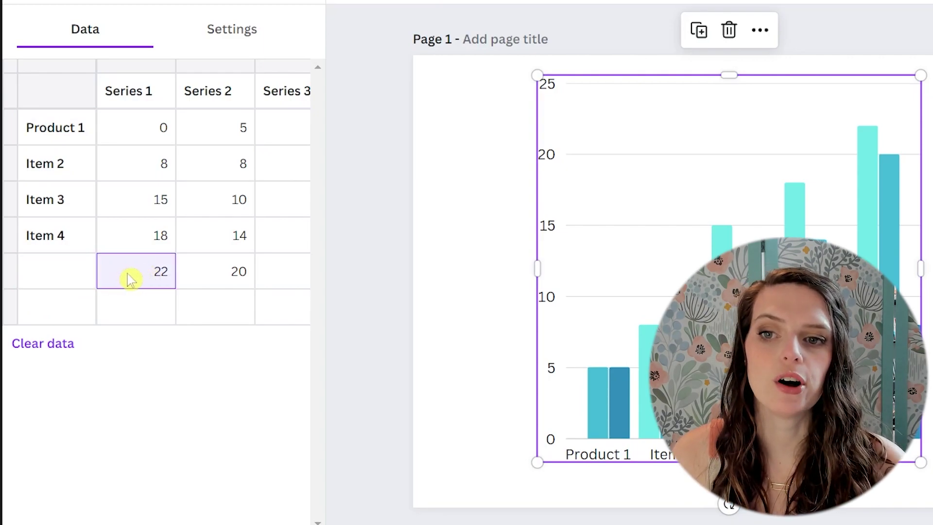
key("BackSpace")
left_click(214, 279)
key("BackSpace")
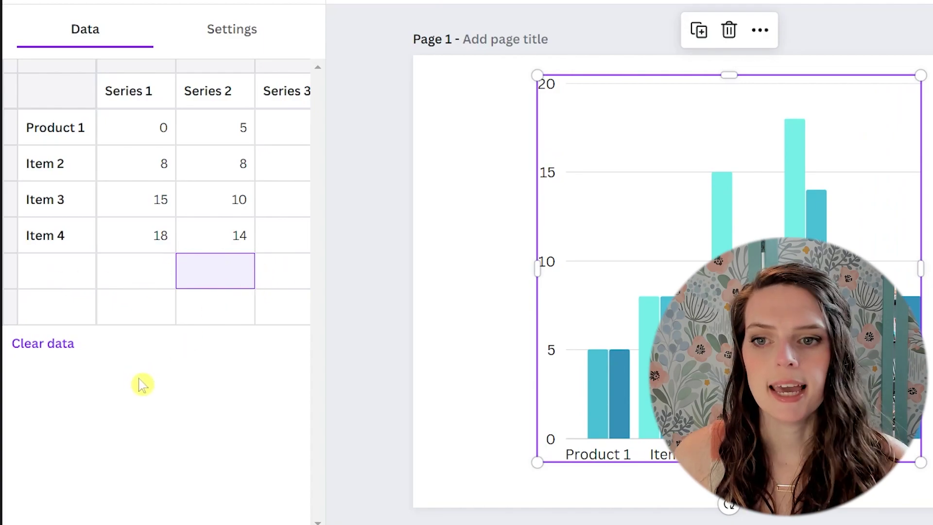
key("Tab")
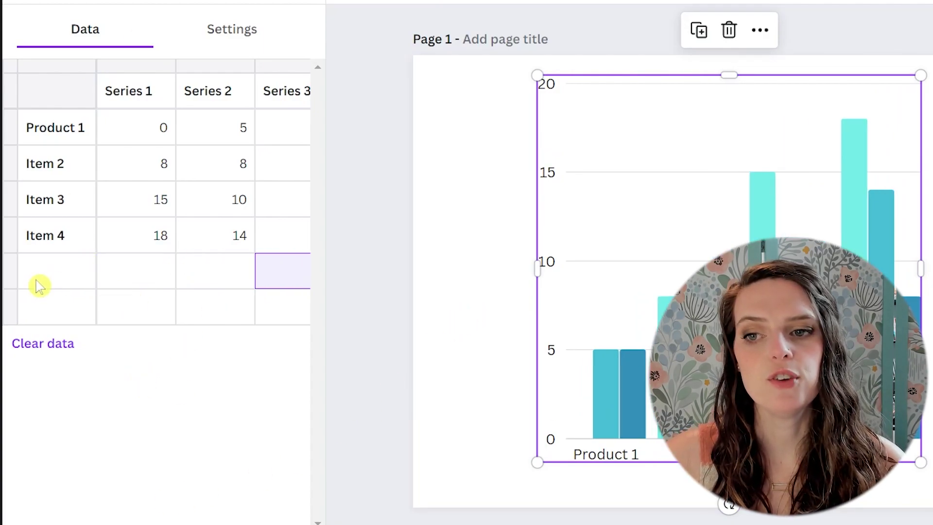
left_click(56, 316)
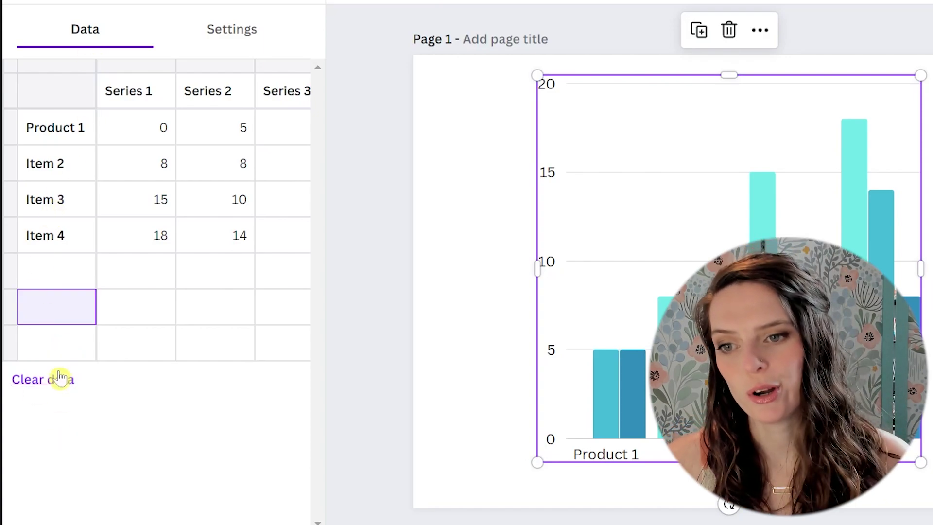
left_click(73, 348)
left_click(68, 381)
left_click(67, 428)
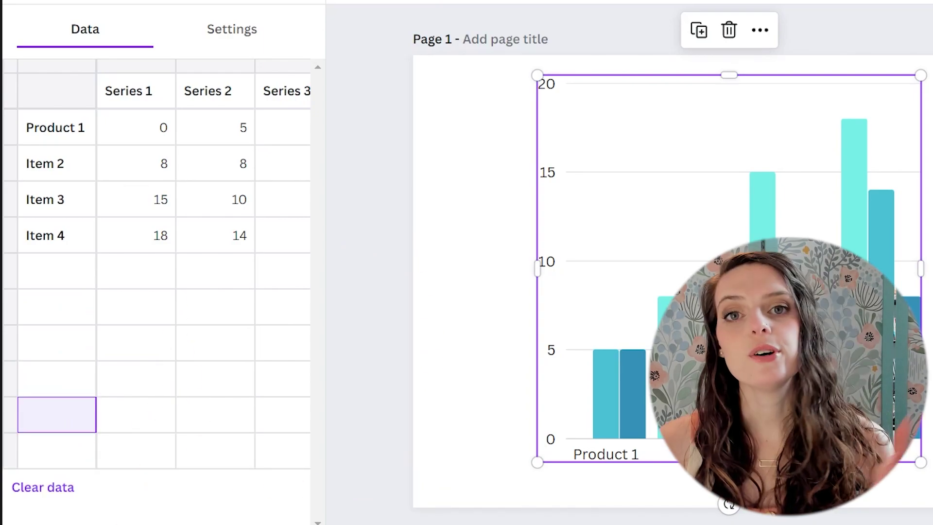
- Relabel the rows Course 1, Corse 2 and Course 3, and clear the Item 4 row
left_click(72, 130)
type("Course 1")
left_click(62, 151)
type("Corse 2")
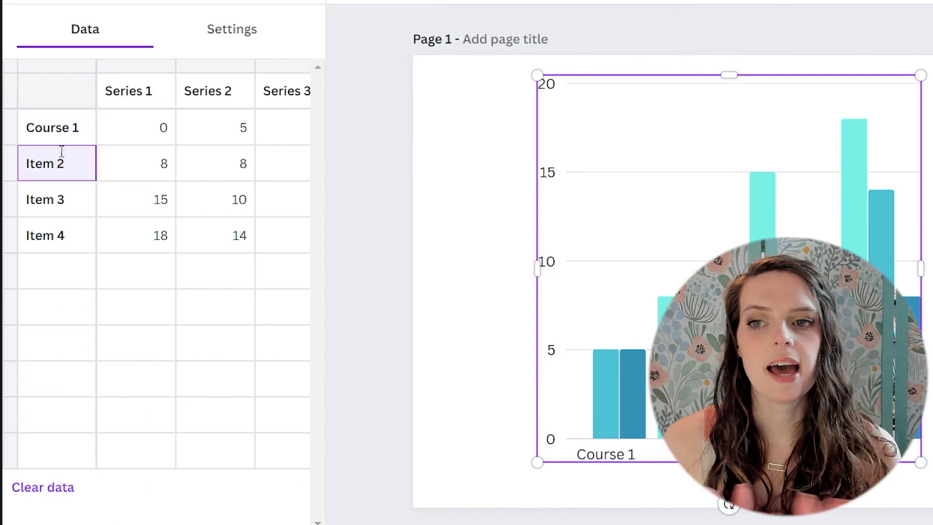
left_click(65, 205)
type("Cours")
left_click(57, 243)
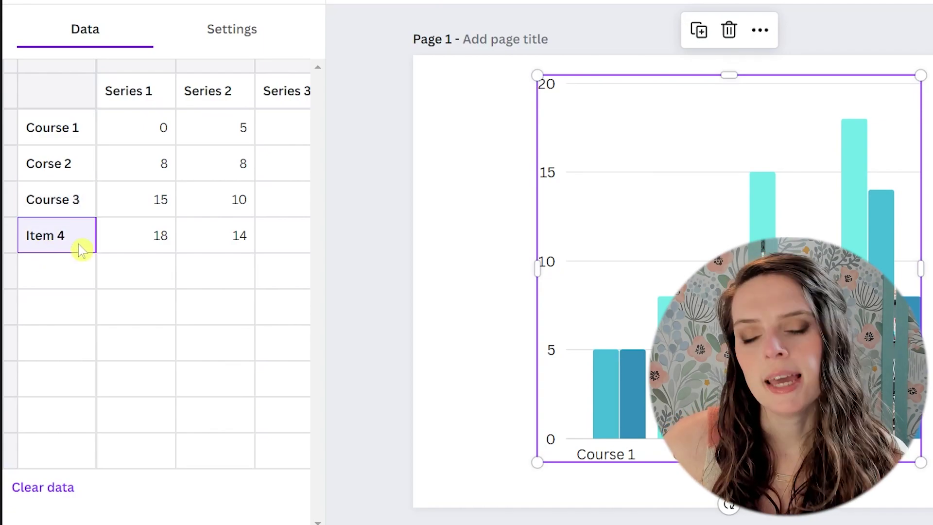
key("Delete")
- Rename the series headers to 2020, 2021 and 2022
left_click(132, 92)
type("2020")
key("Tab")
type("2021")
key("Tab")
type("2022")
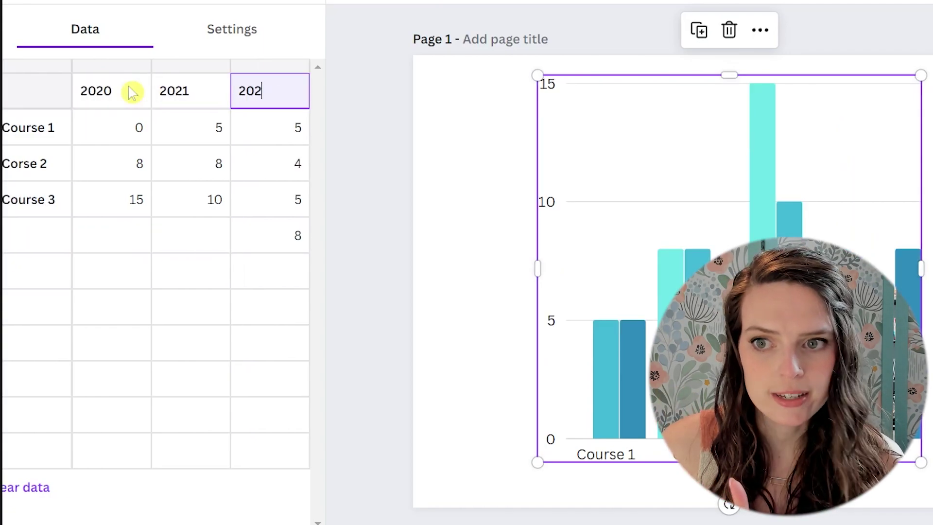
- Delete the leftover 8 in row four and set Course 1's values to 3 and 5
left_click(251, 239)
key("Delete")
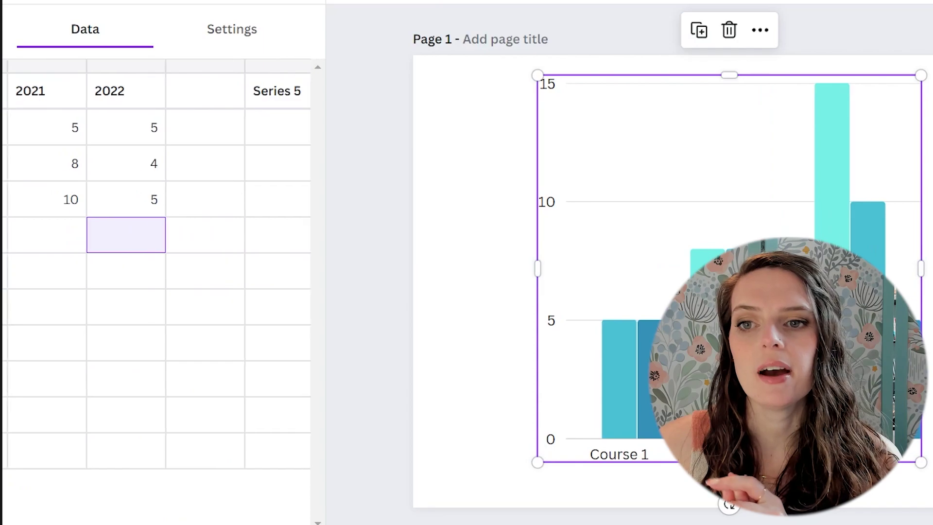
scroll(167, 515, "left", 2)
left_click(133, 140)
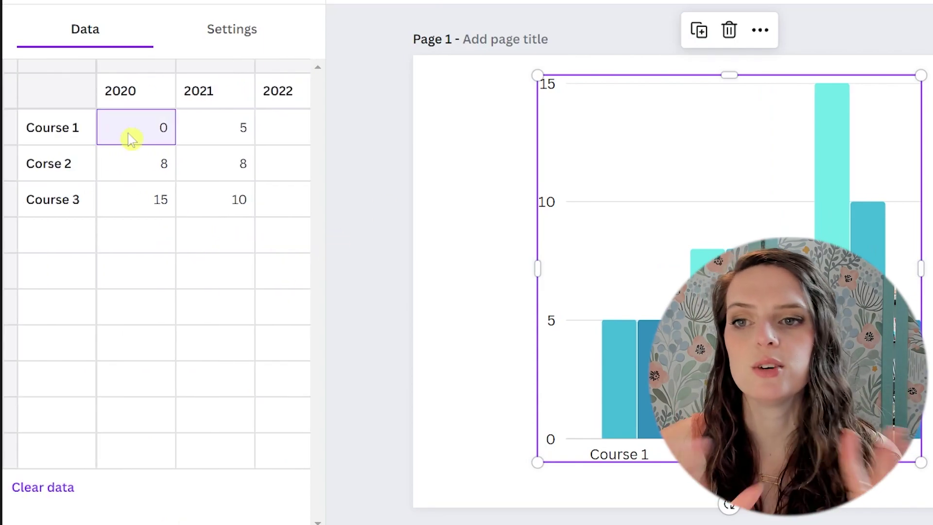
left_click(433, 206)
left_click(579, 219)
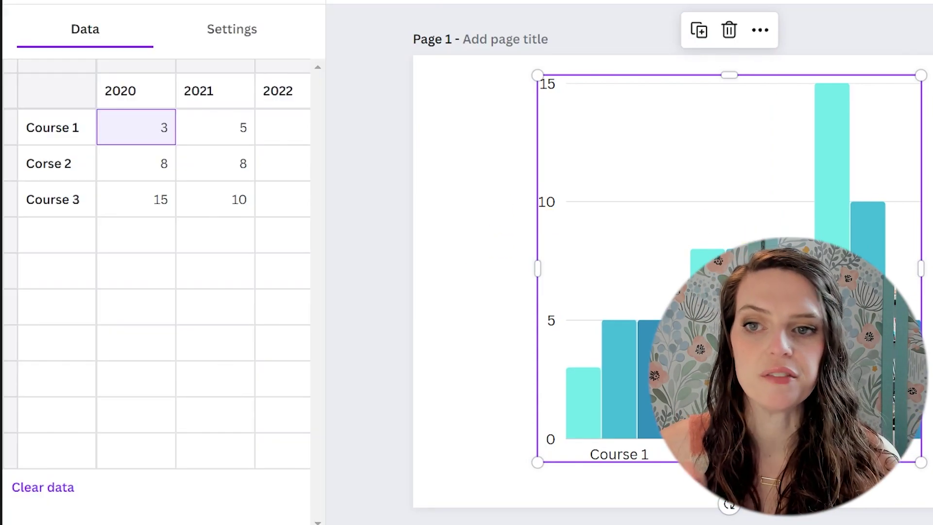
left_click(240, 125)
key("BackSpace")
type("5")
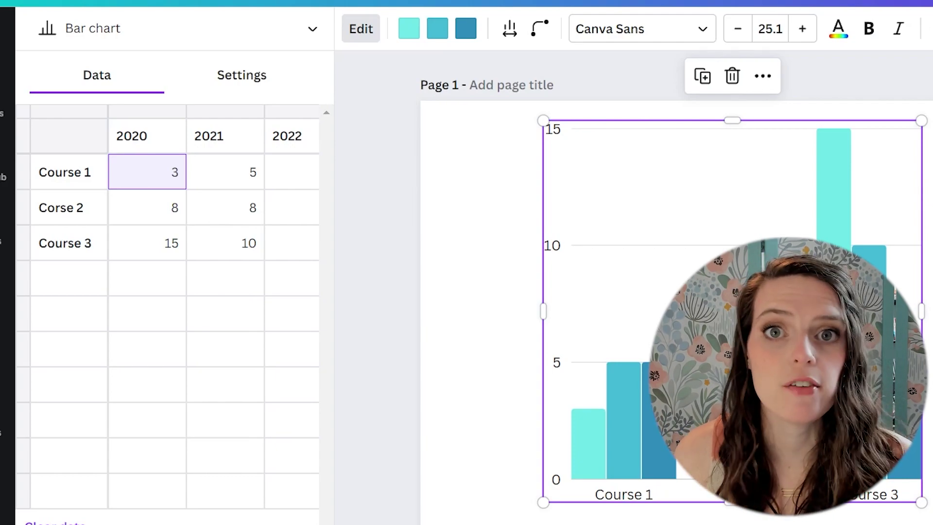
- Show the year legend on the bar chart and nudge the chart slightly down
left_click(246, 78)
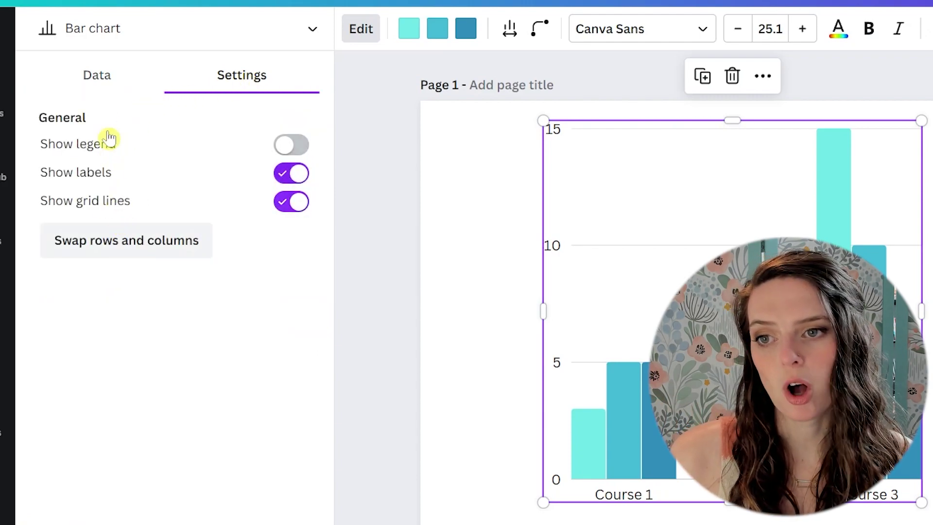
left_click(291, 153)
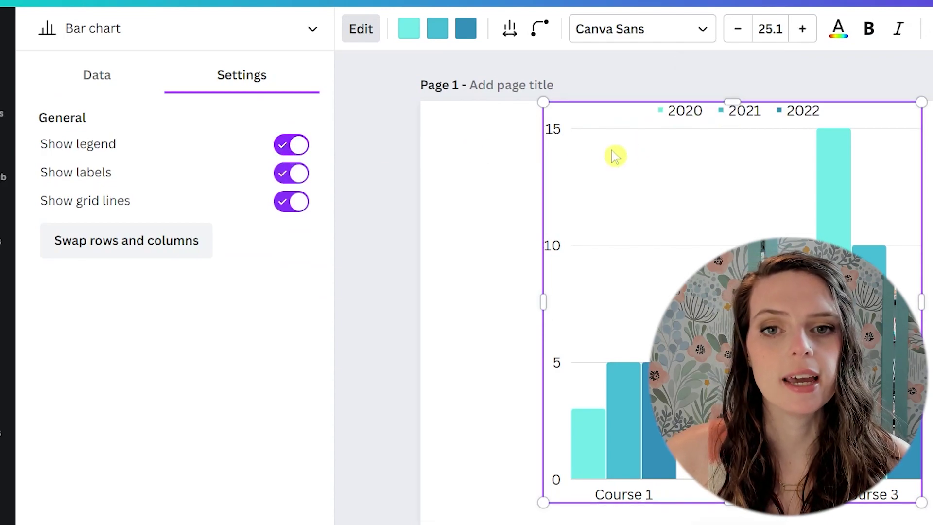
left_click_drag(616, 154, 614, 171)
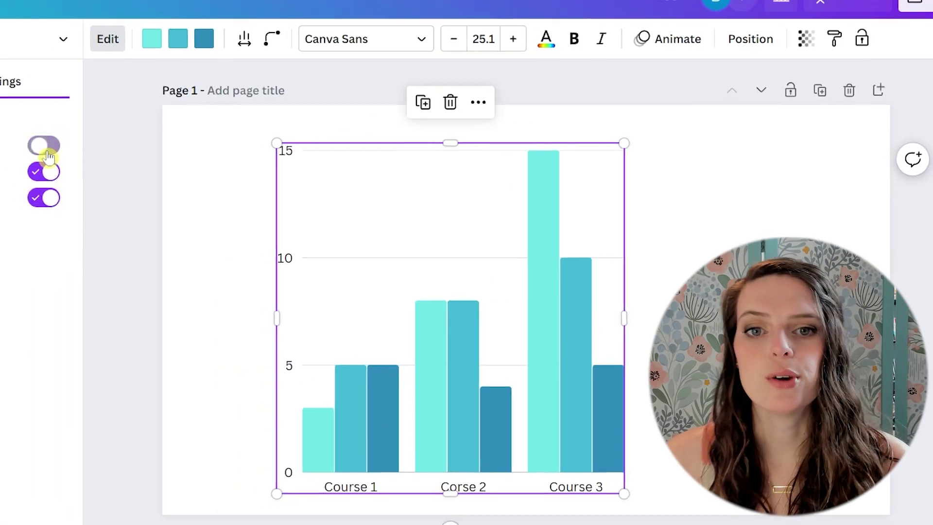
left_click(42, 144)
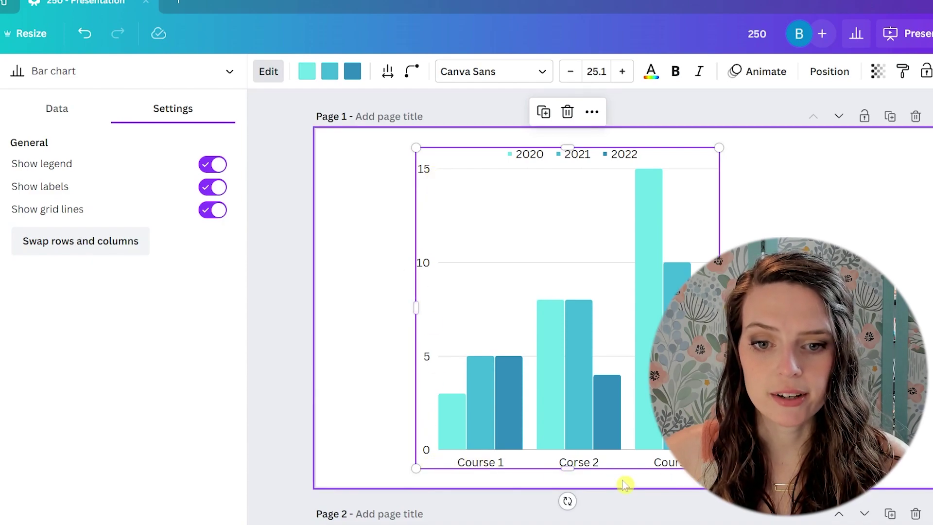
- Toggle axis labels and grid lines off and back on, leaving both shown
left_click(214, 187)
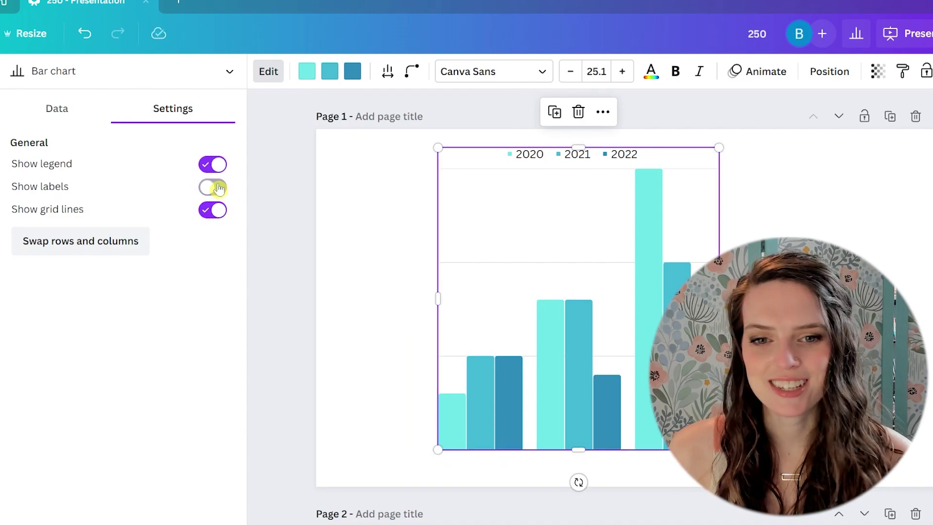
left_click(219, 189)
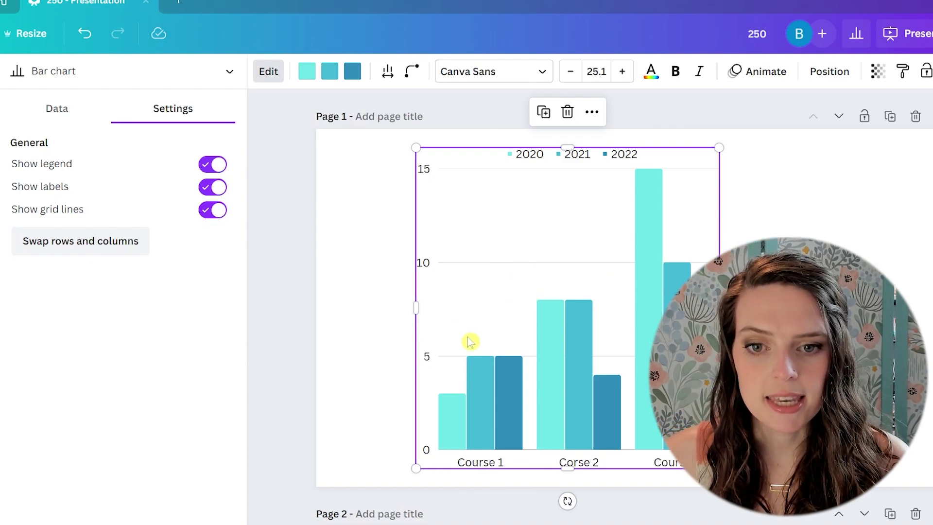
left_click(215, 213)
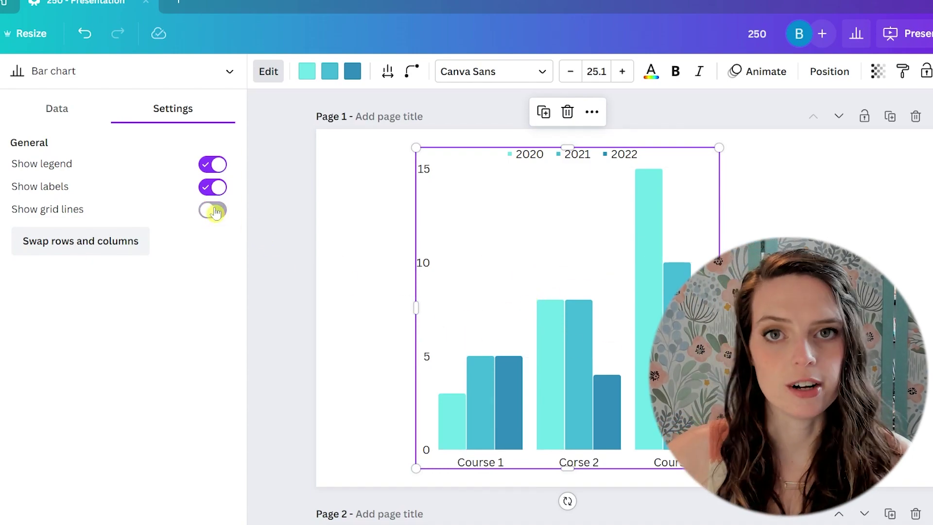
left_click(216, 212)
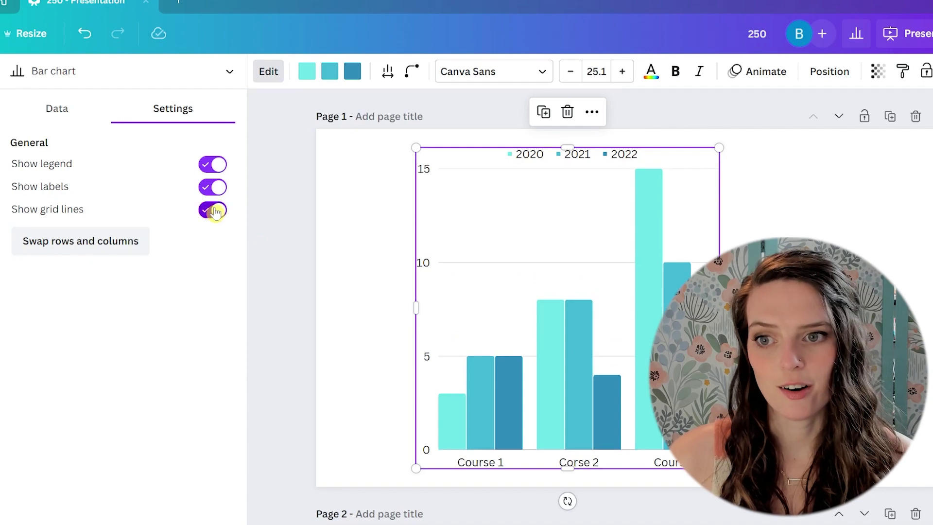
left_click(83, 250)
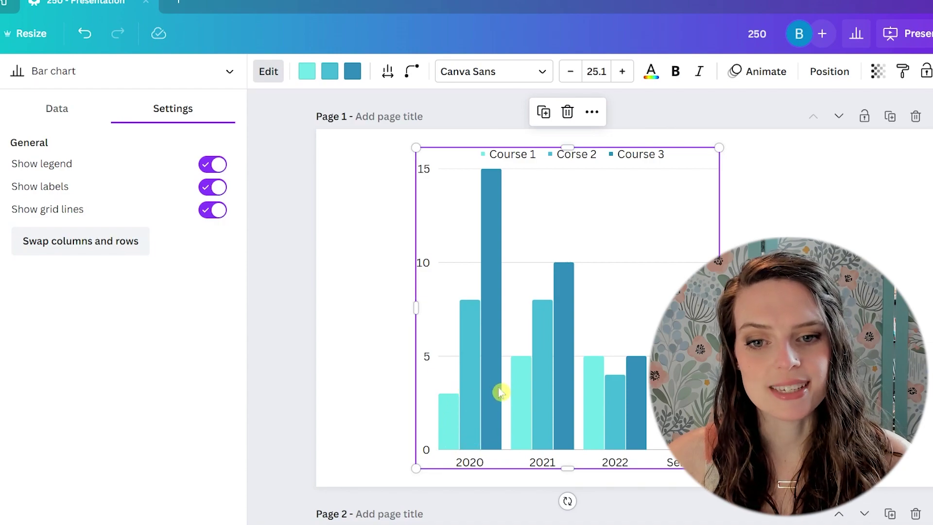
left_click(58, 246)
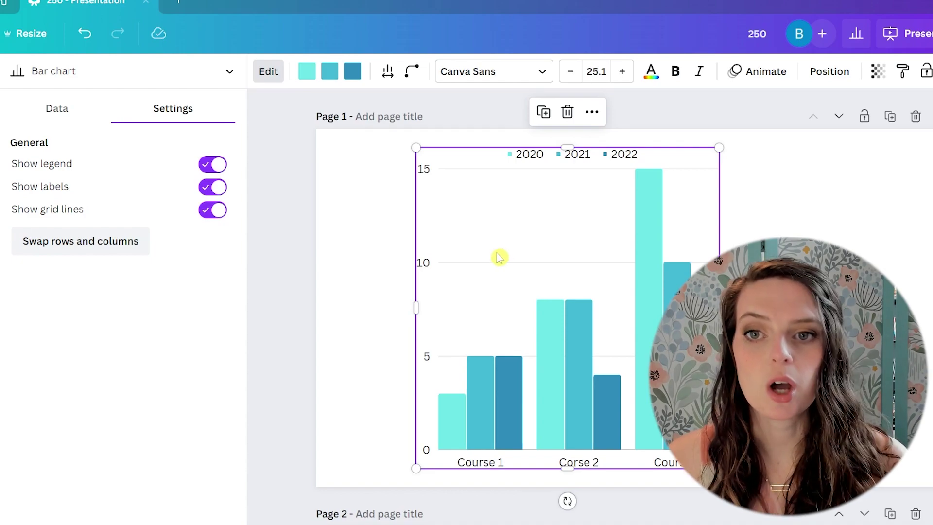
- Reselect the bar chart and return to its data table of courses by year
left_click(333, 258)
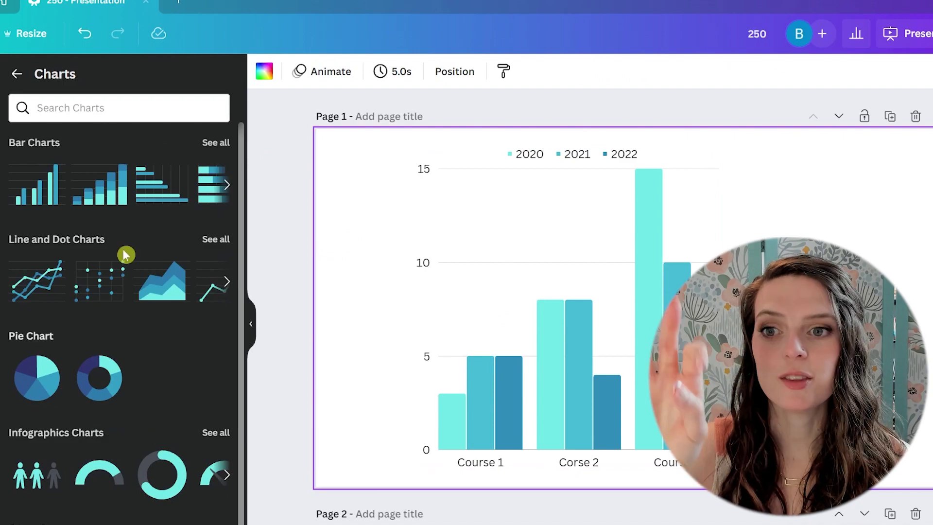
left_click(587, 221)
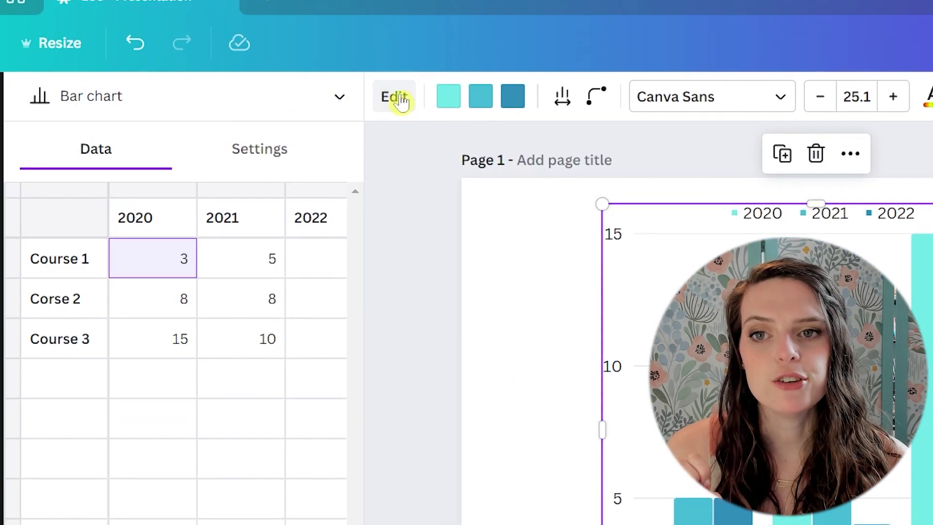
left_click(399, 99)
left_click(396, 110)
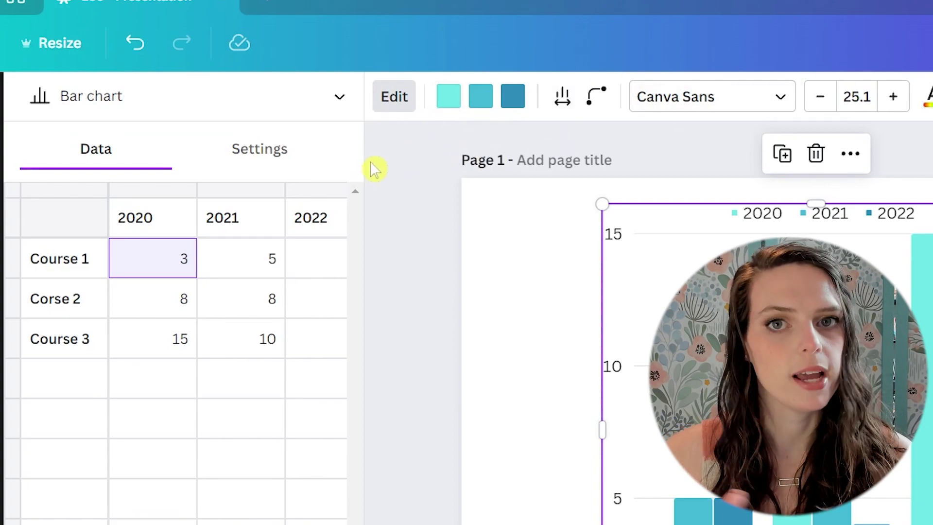
- Colour the 2020, 2021 and 2022 series light, medium and deep pink, and set column spacing to 17
left_click(447, 108)
left_click(214, 485)
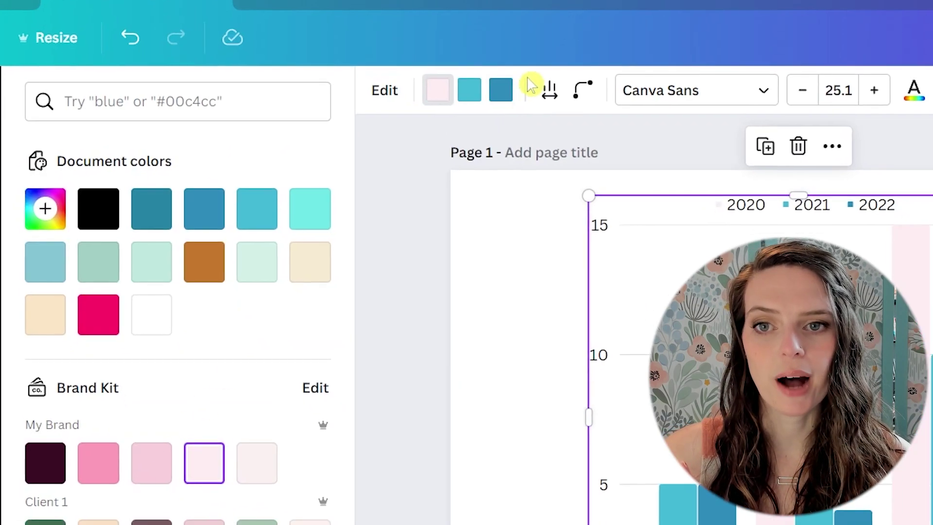
left_click(481, 96)
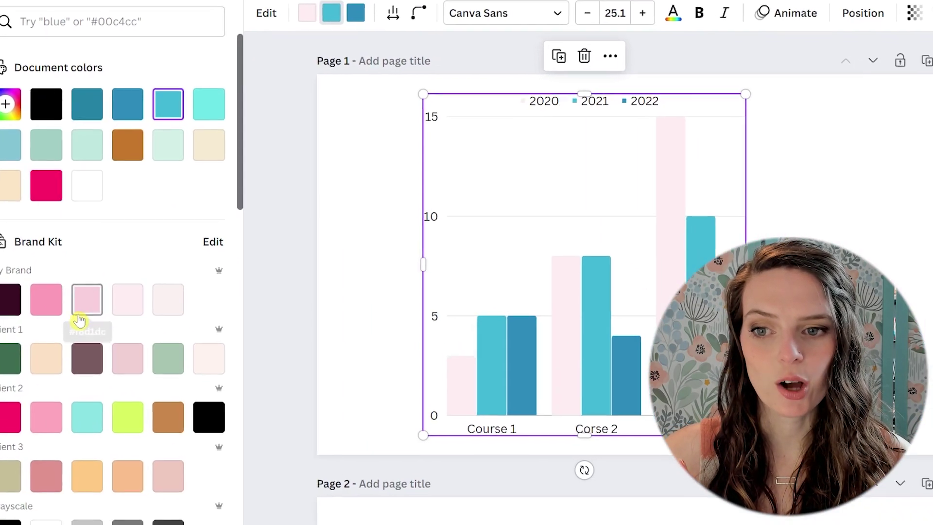
left_click(82, 312)
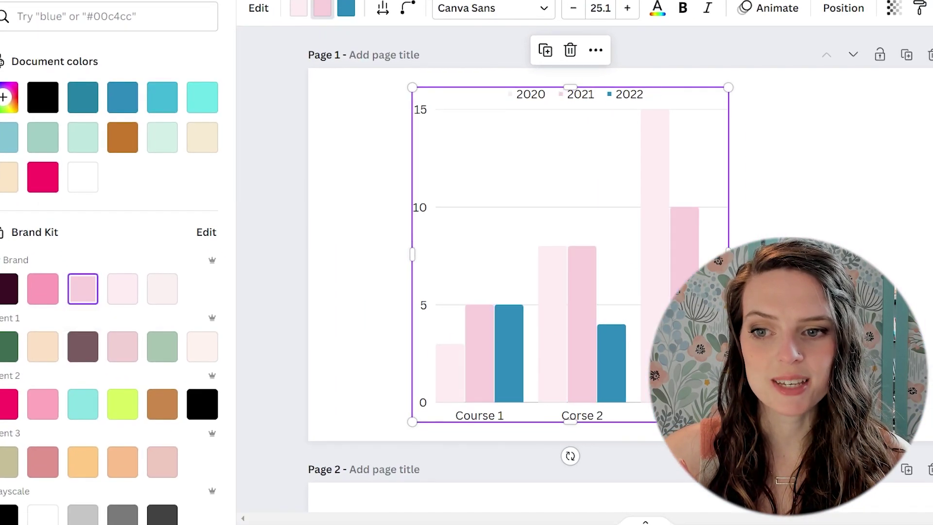
left_click(347, 19)
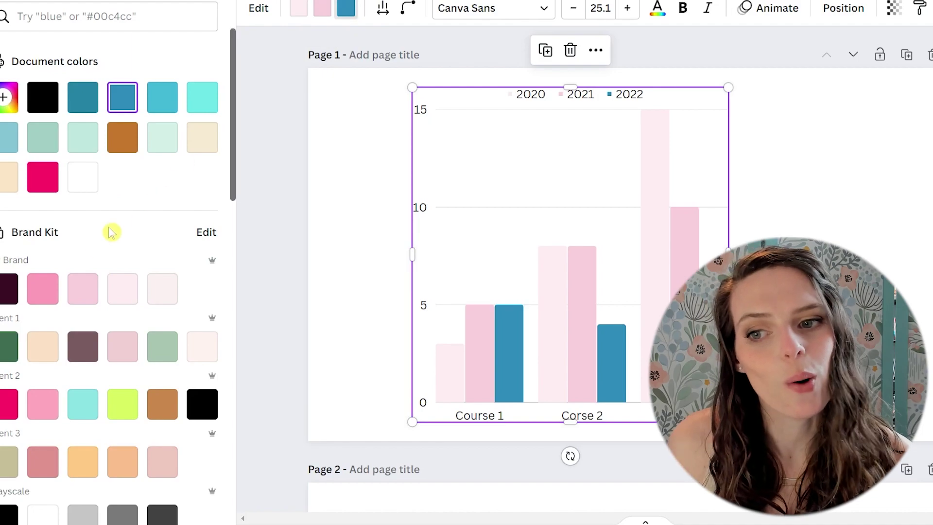
left_click(43, 288)
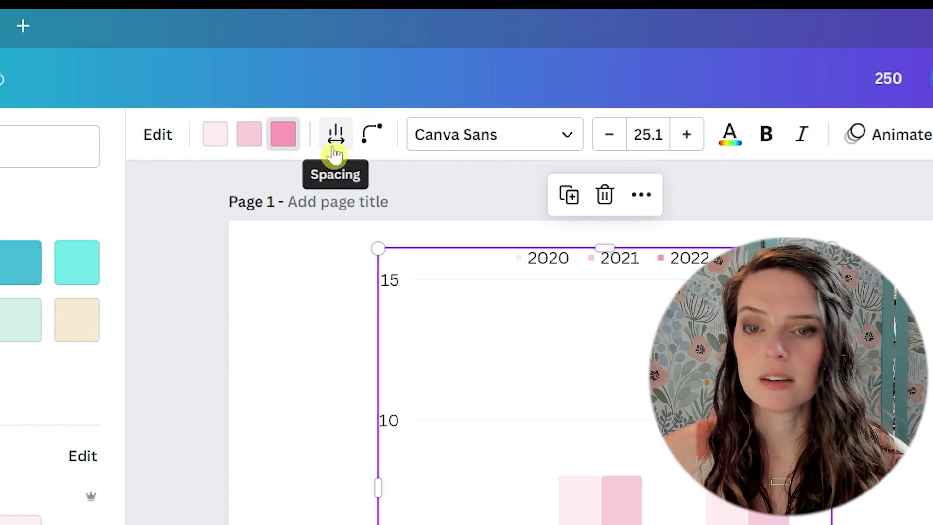
left_click(335, 148)
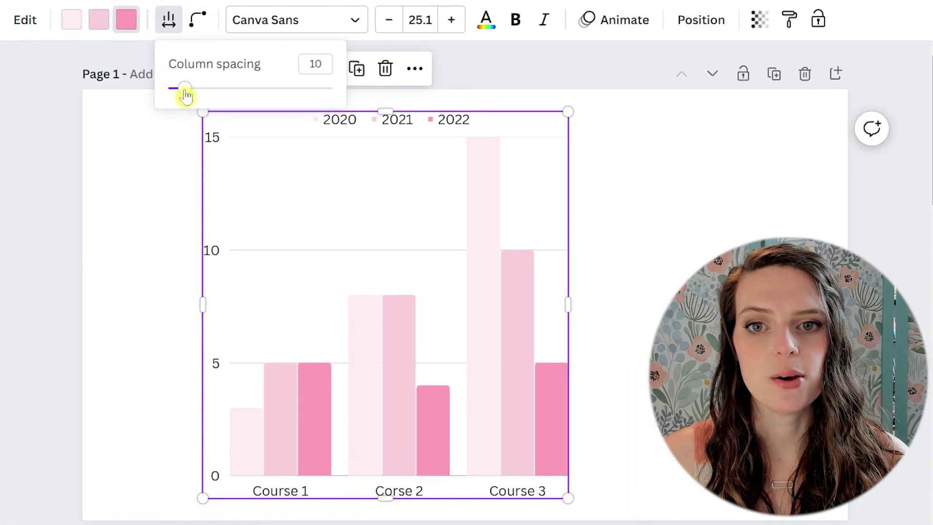
mouse_move(186, 95)
left_mouse_down()
mouse_move(316, 95)
mouse_move(166, 97)
mouse_move(197, 102)
left_mouse_up()
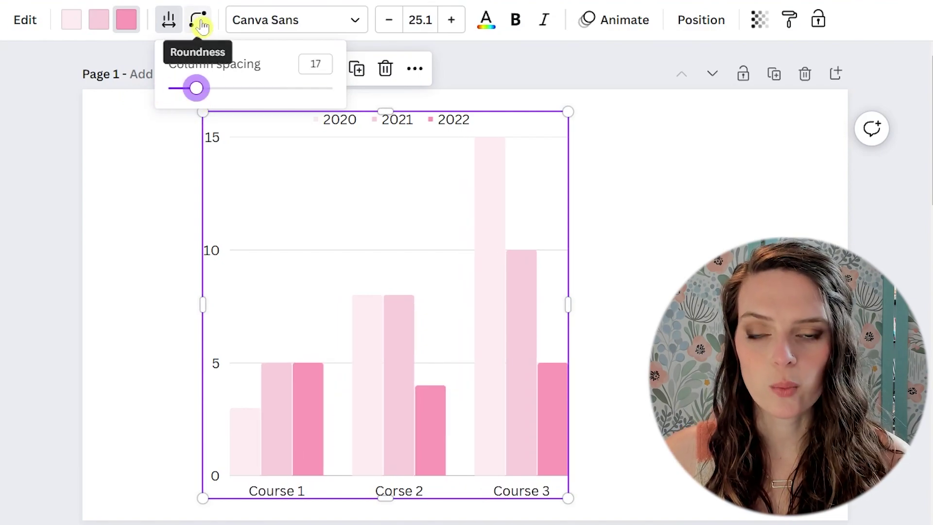
- Round the bar tops with the Roundness slider and set the chart font to Anton
left_click(200, 20)
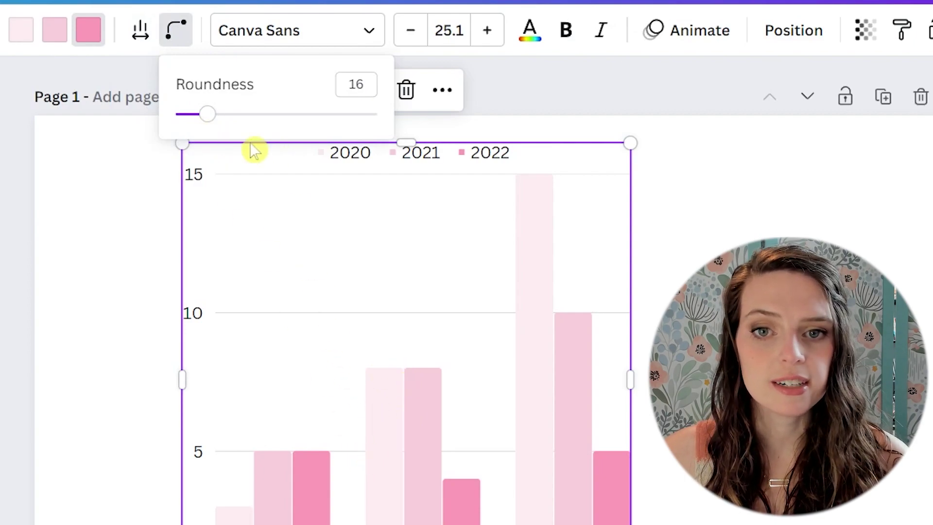
left_click_drag(208, 125, 138, 131)
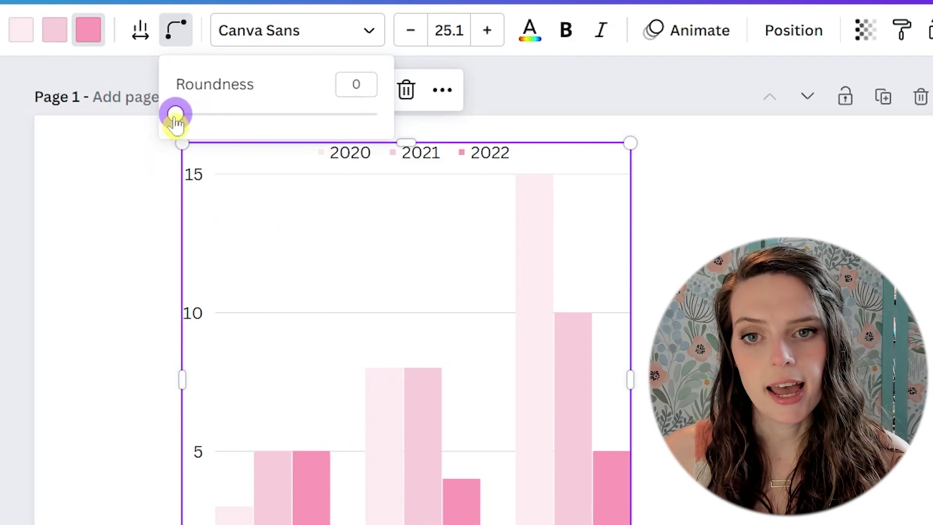
left_click_drag(176, 118, 417, 129)
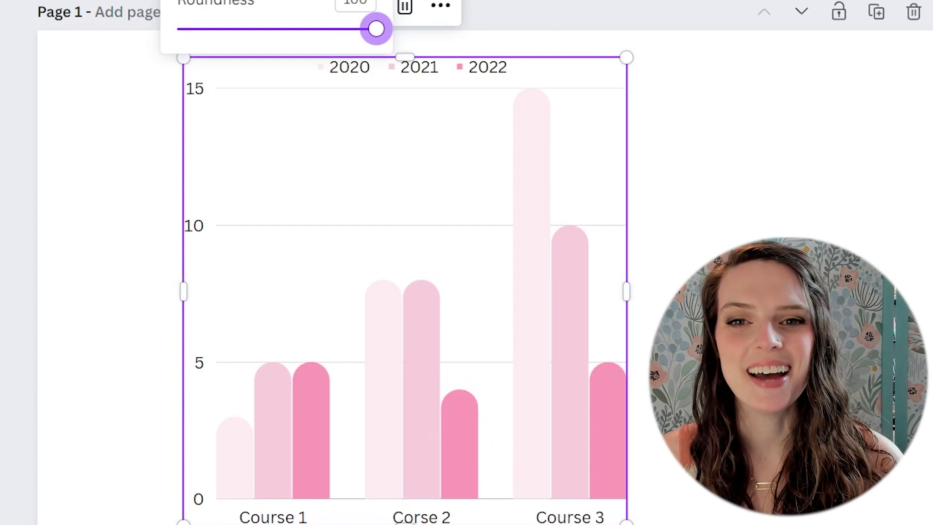
key("Escape")
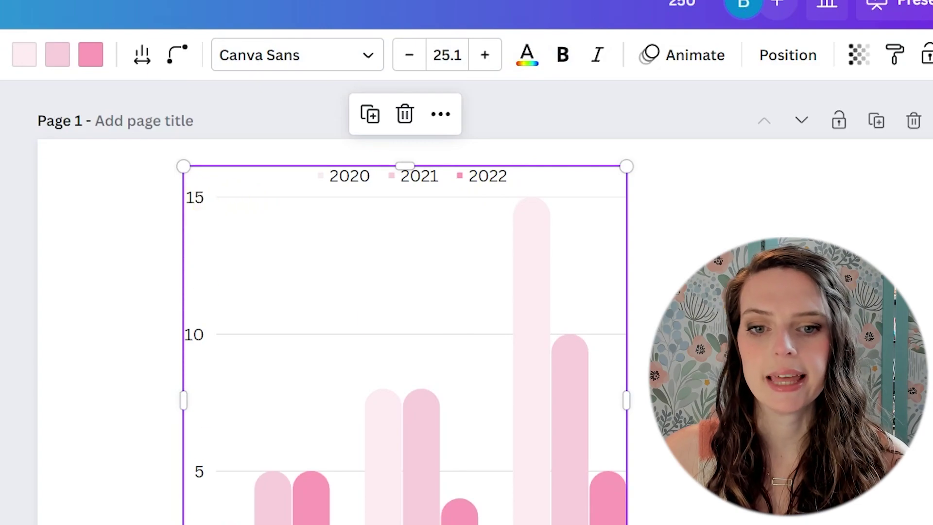
left_click(297, 55)
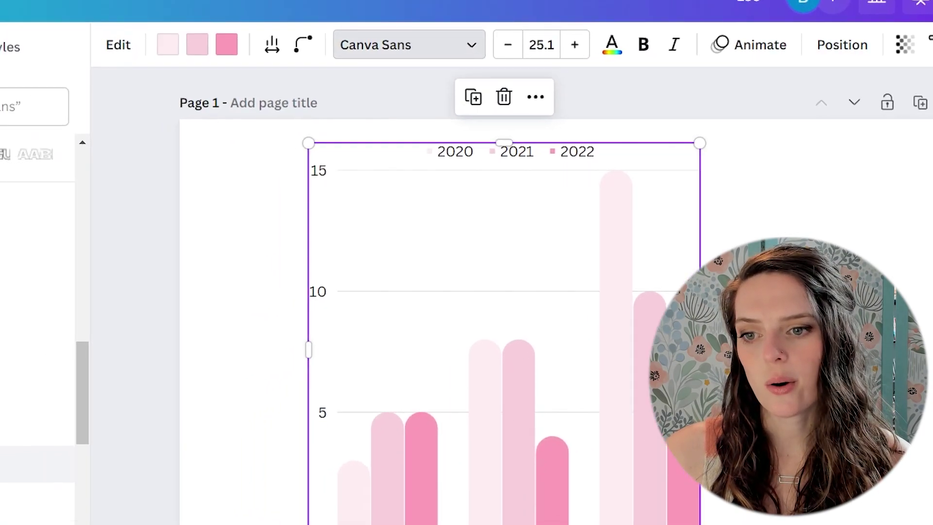
left_click(78, 422)
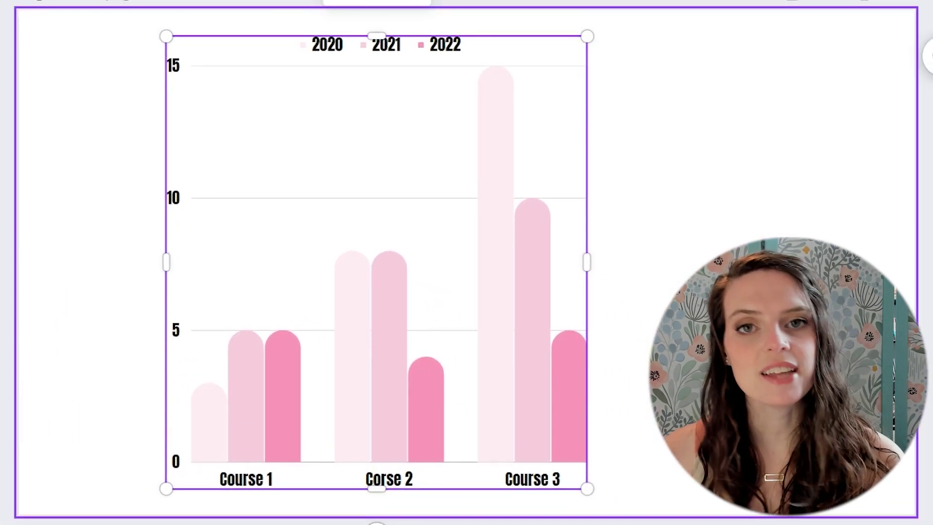
- Delete the bar chart and add a five-slice pie chart to the page
key("Delete")
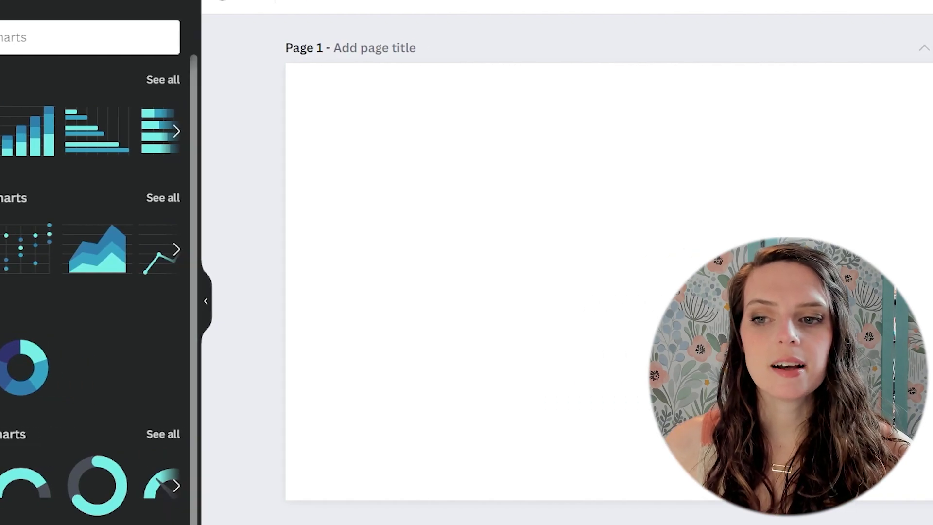
left_click(65, 376)
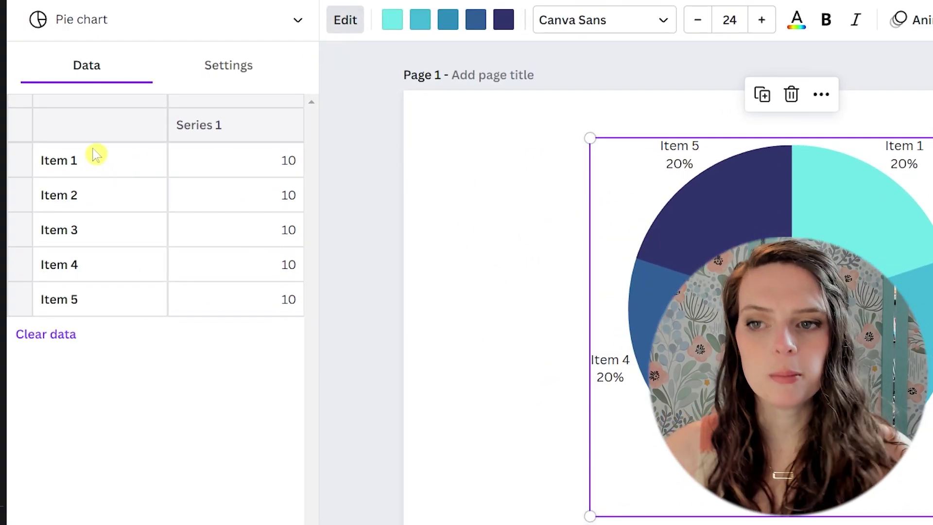
left_click(60, 165)
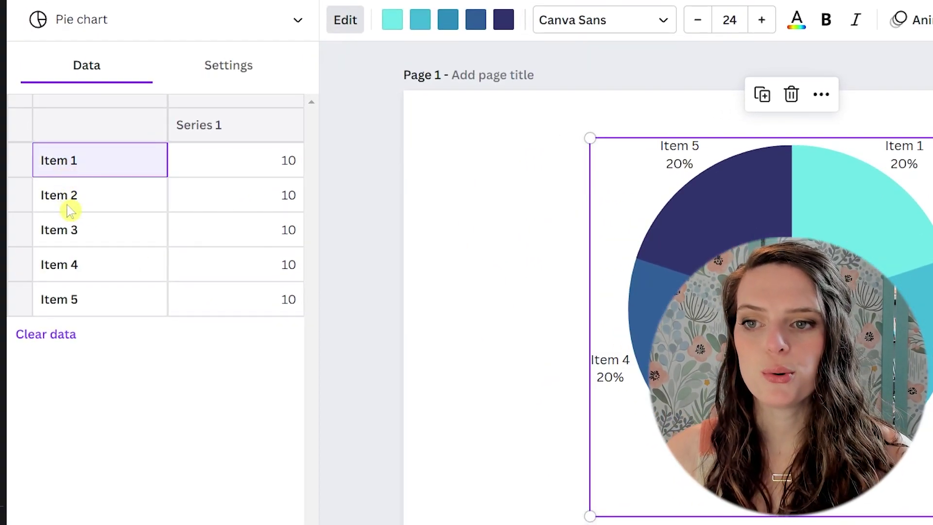
key("Down")
key("Down")
key("Down")
key("Down")
left_click(91, 166)
left_click(92, 197)
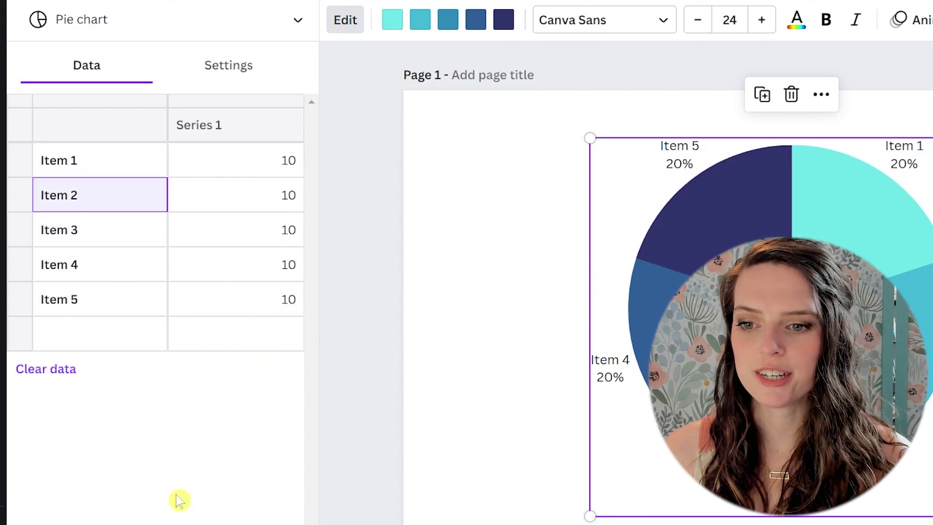
- Switch pie labels to numbers and back to percentages, then toggle labels off and on
left_click(250, 66)
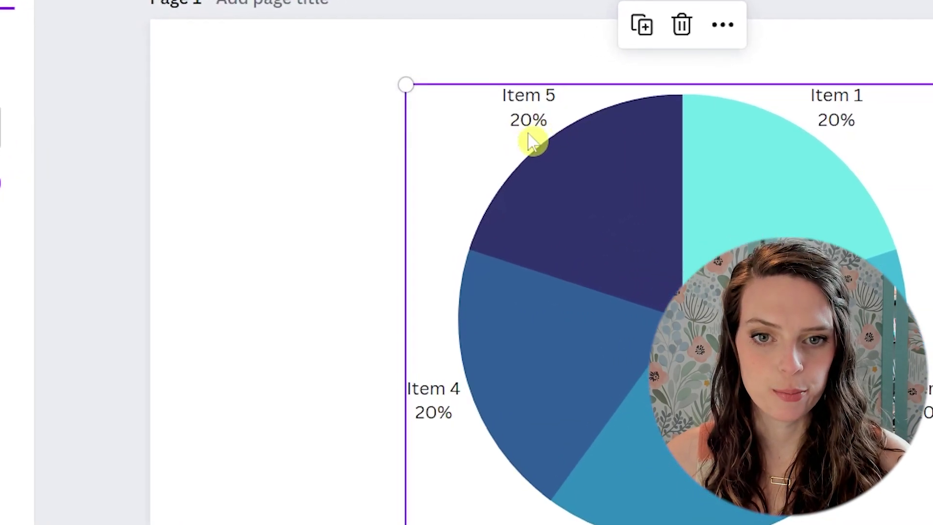
left_click(7, 150)
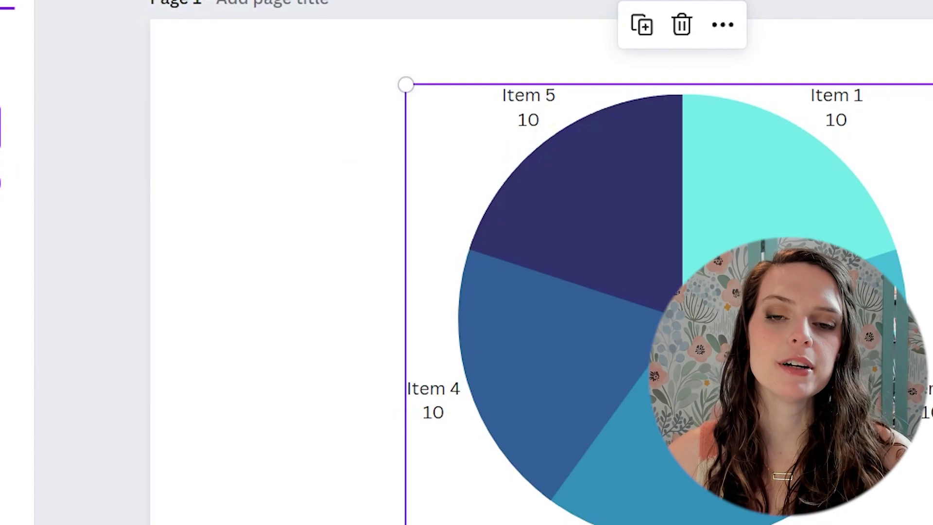
left_click(0, 127)
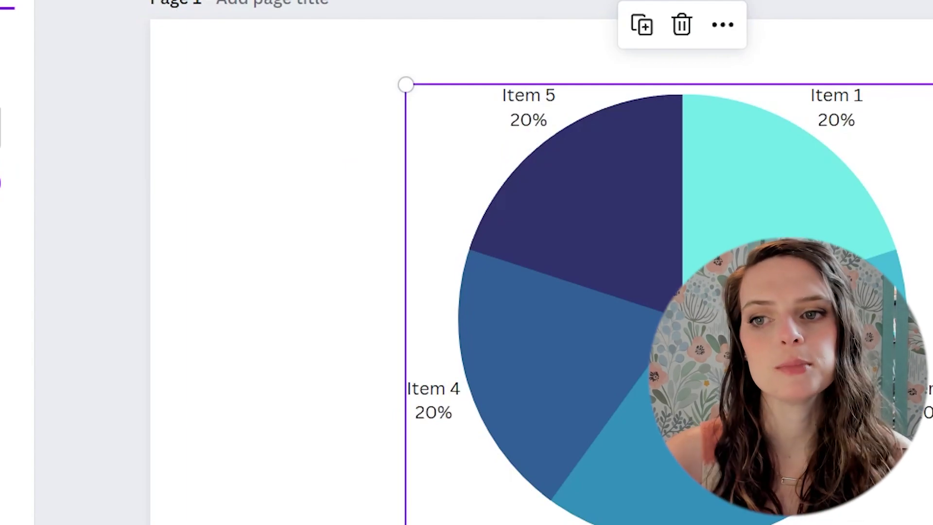
left_click(0, 193)
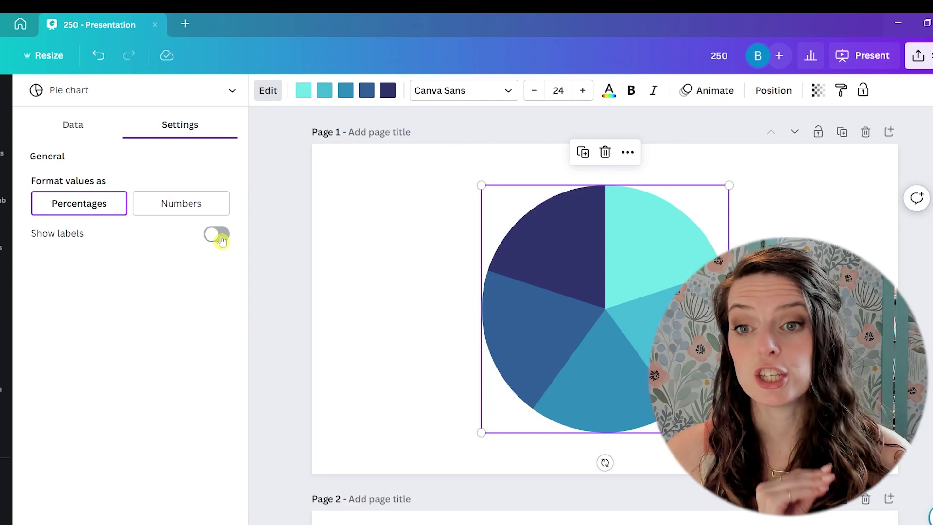
left_click(220, 237)
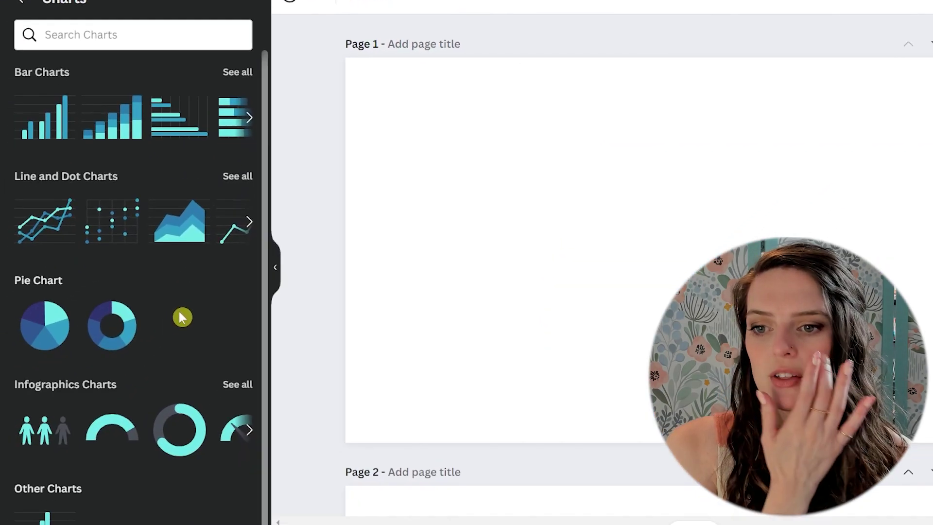
- Add a progress dial from the infographic charts, then position and enlarge it on Page 1
scroll(179, 311, "down", 1)
left_click(238, 370)
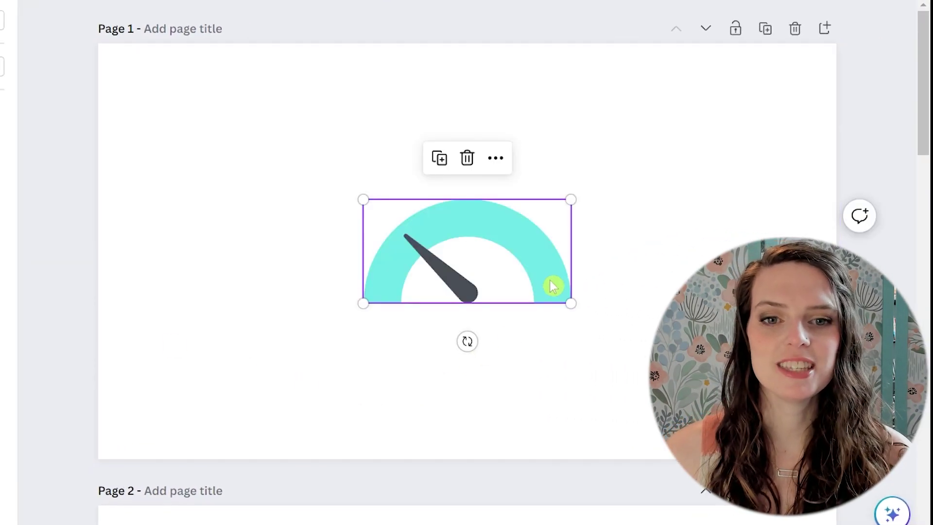
left_click_drag(552, 279, 452, 183)
left_click_drag(466, 219, 604, 300)
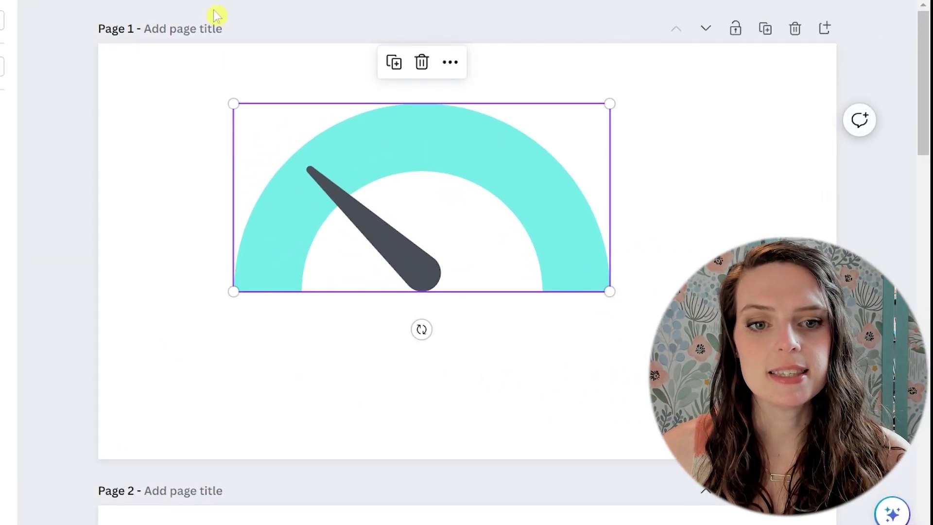
left_click_drag(389, 219, 422, 247)
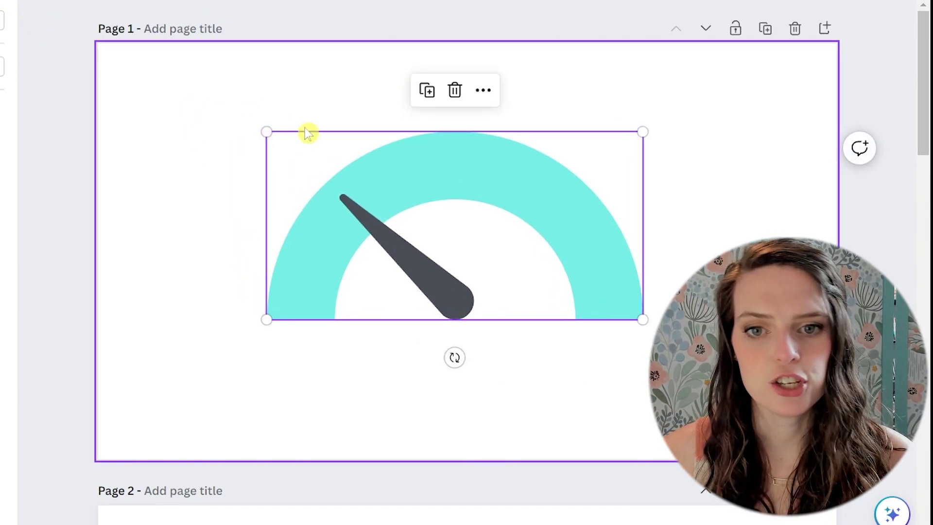
left_click_drag(267, 132, 301, 228)
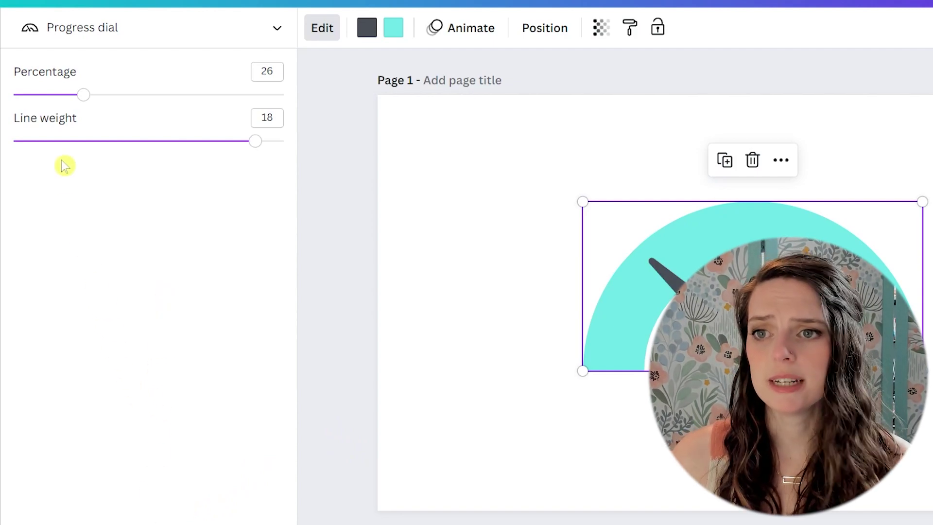
- Set the dial's percentage to 100 and its line weight to 11
left_click_drag(84, 96, 379, 87)
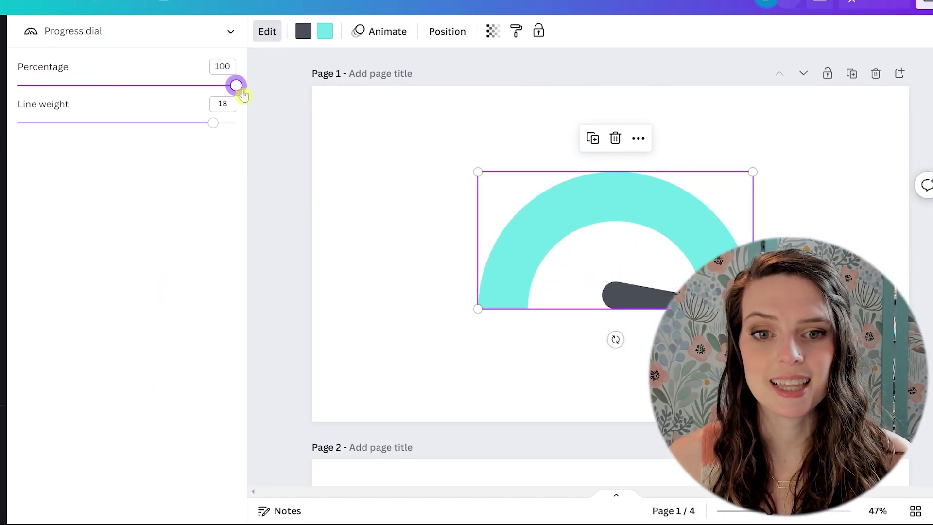
left_click_drag(314, 80, 238, 85)
left_click_drag(213, 123, 135, 125)
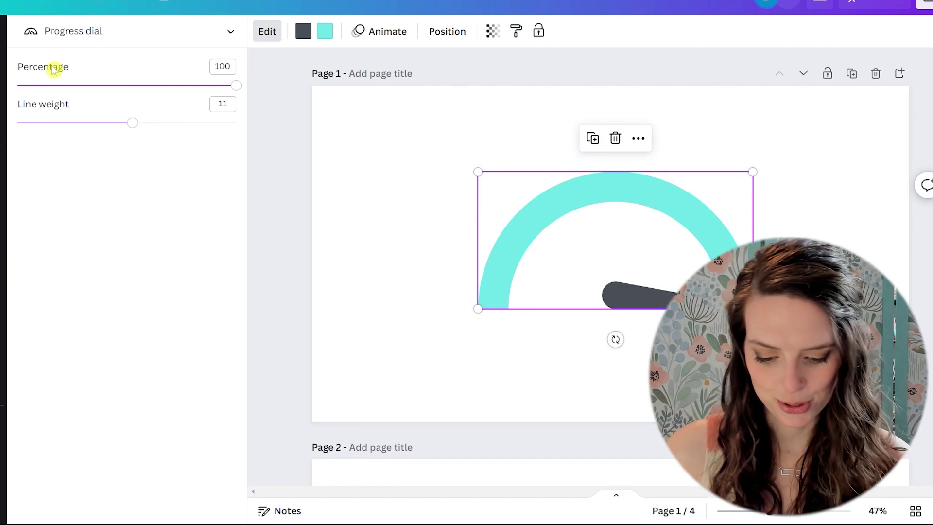
- Delete the progress dial, then add a people pictogram, moved left and enlarged
key("Delete")
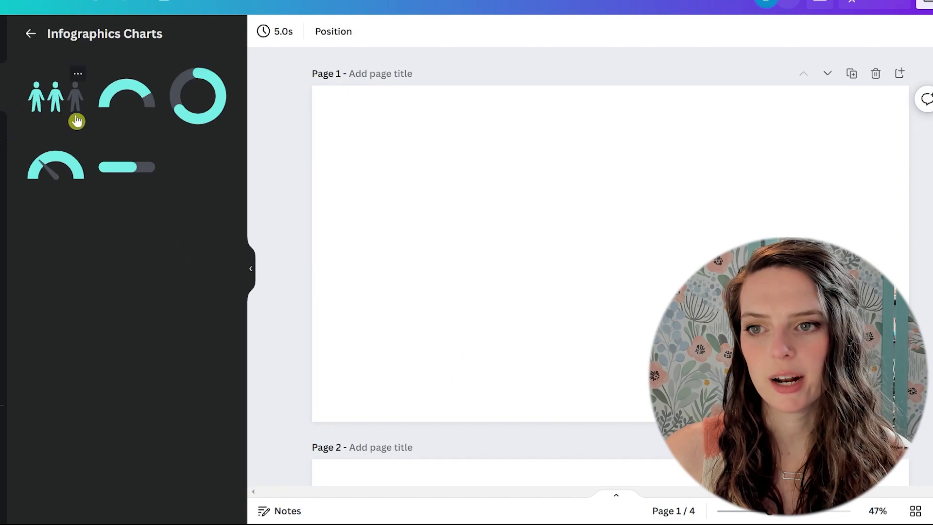
left_click(57, 98)
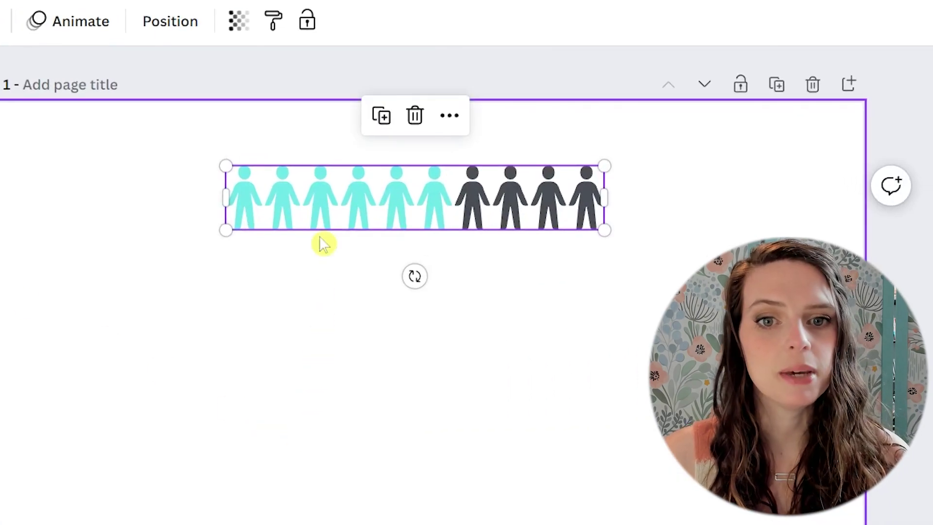
left_click_drag(333, 204, 216, 275)
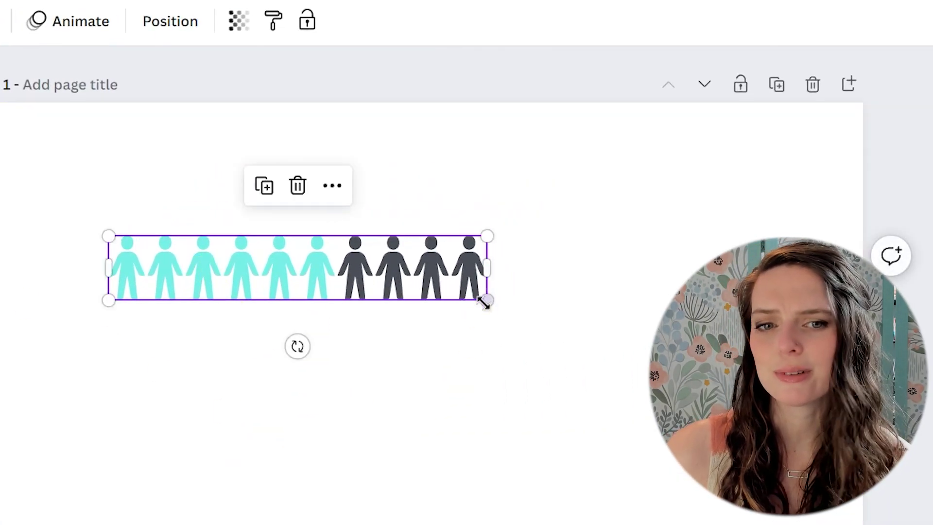
left_click_drag(490, 302, 713, 339)
left_click_drag(400, 298, 352, 281)
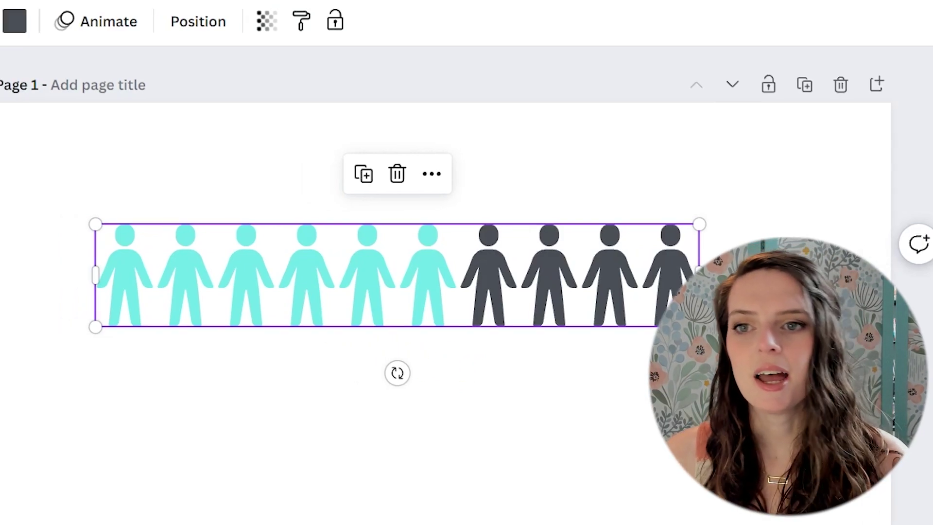
- Adjust the pictogram's total icons, filled drop count and spacing sliders
left_click(365, 23)
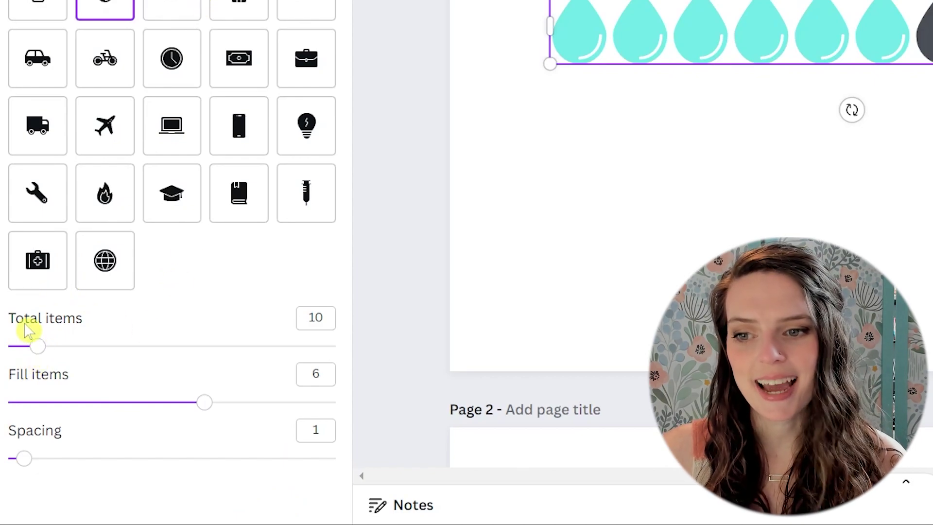
mouse_move(38, 346)
left_mouse_down()
mouse_move(163, 346)
mouse_move(41, 346)
left_mouse_up()
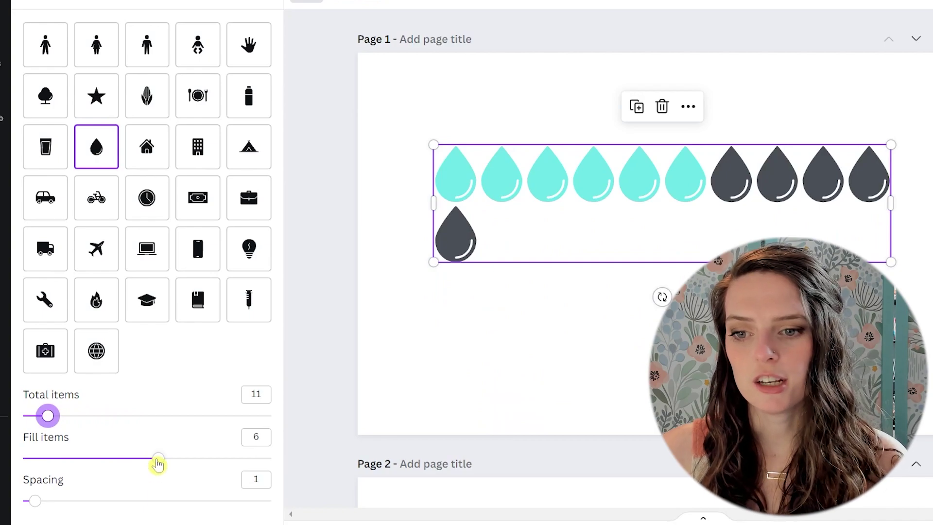
left_click_drag(158, 459, 136, 458)
left_click_drag(34, 502, 49, 518)
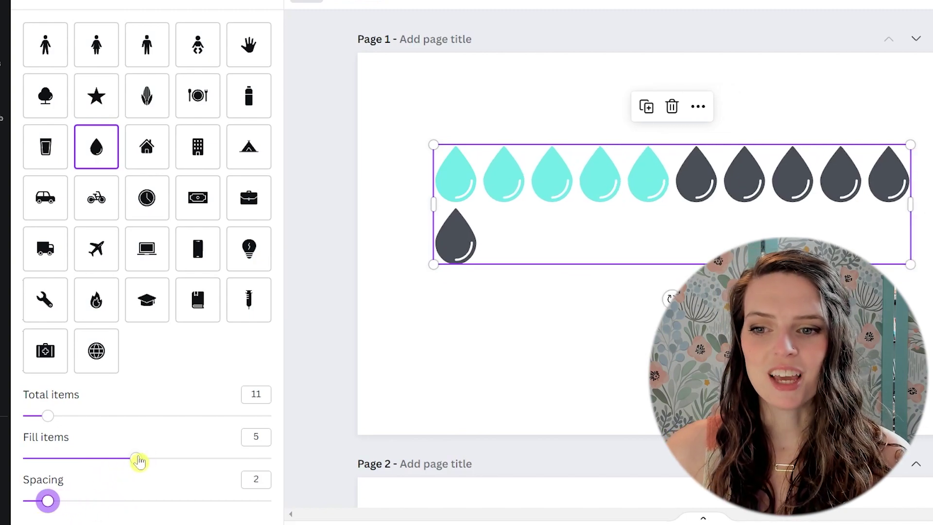
left_click_drag(139, 462, 61, 456)
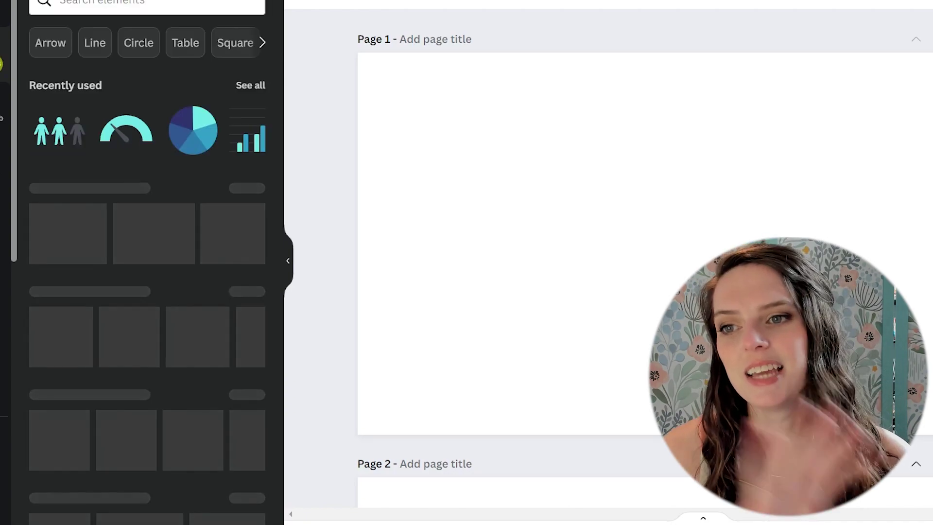
- Add the grey-header table from the full Tables collection to page 1
scroll(136, 251, "down", 12)
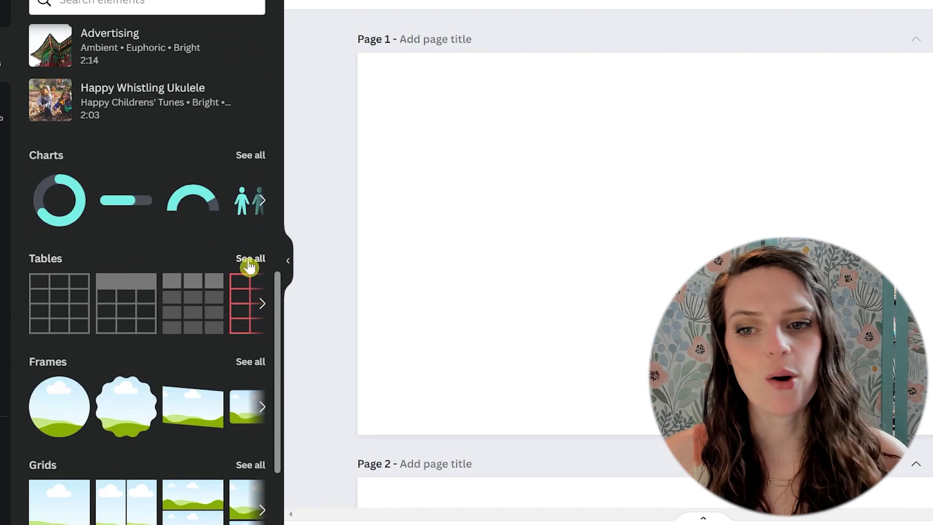
left_click(249, 259)
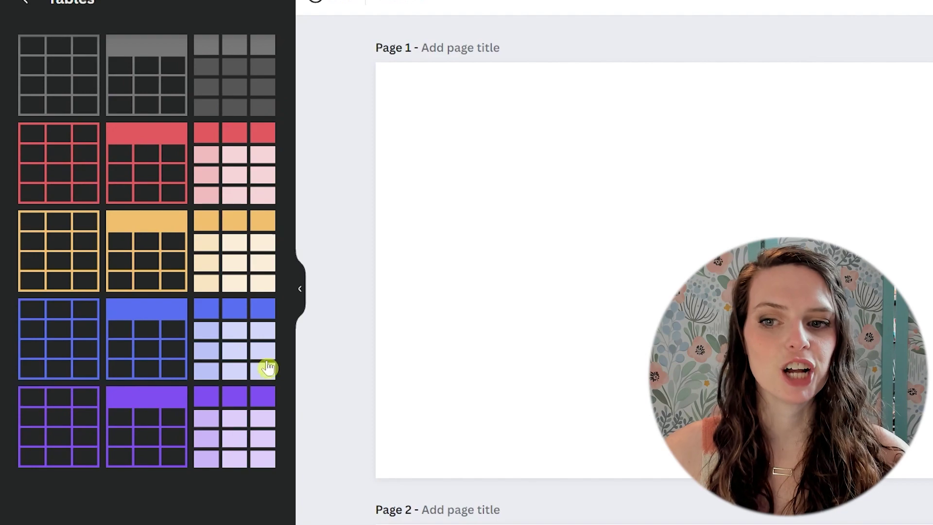
left_click(156, 63)
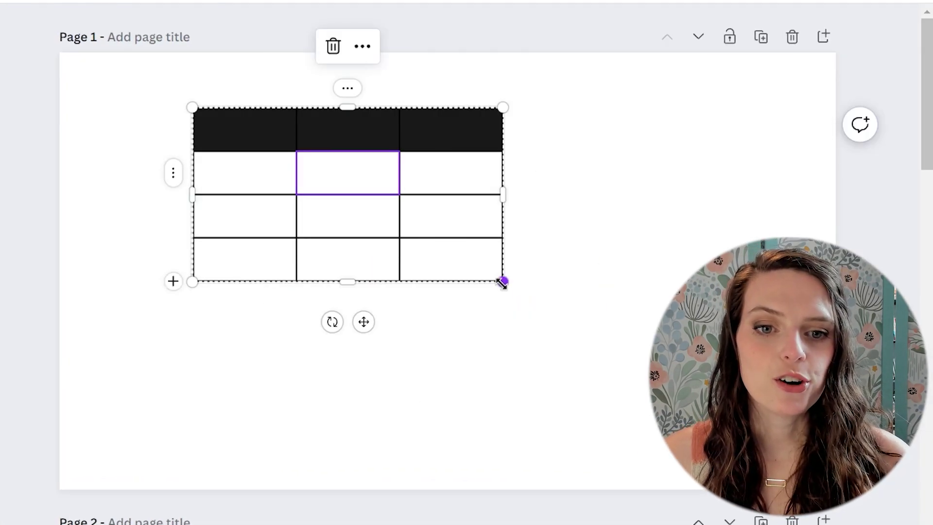
- Widen the table, adjust its overall height and make the header row taller
left_click_drag(504, 281, 528, 368)
left_click_drag(527, 236, 500, 245)
mouse_move(346, 107)
left_mouse_down()
mouse_move(348, 81)
mouse_move(358, 100)
mouse_move(346, 95)
left_mouse_up()
mouse_move(346, 366)
left_mouse_down()
mouse_move(346, 425)
mouse_move(348, 359)
left_mouse_up()
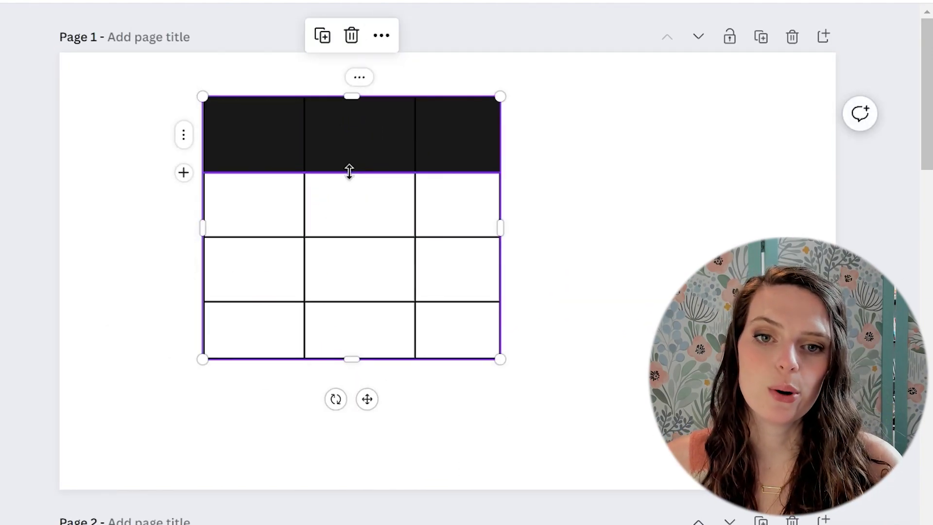
mouse_move(349, 171)
left_mouse_down()
mouse_move(355, 121)
mouse_move(348, 171)
left_mouse_up()
mouse_move(344, 238)
left_mouse_down()
mouse_move(353, 209)
mouse_move(352, 237)
left_mouse_up()
- Rebalance the column widths, widening the first and middle columns
left_click_drag(305, 283, 321, 258)
mouse_move(415, 268)
left_mouse_down()
mouse_move(360, 254)
mouse_move(483, 256)
mouse_move(419, 256)
left_mouse_up()
left_click_drag(501, 265, 531, 264)
left_click_drag(420, 267, 440, 267)
left_click(544, 291)
left_click(257, 210)
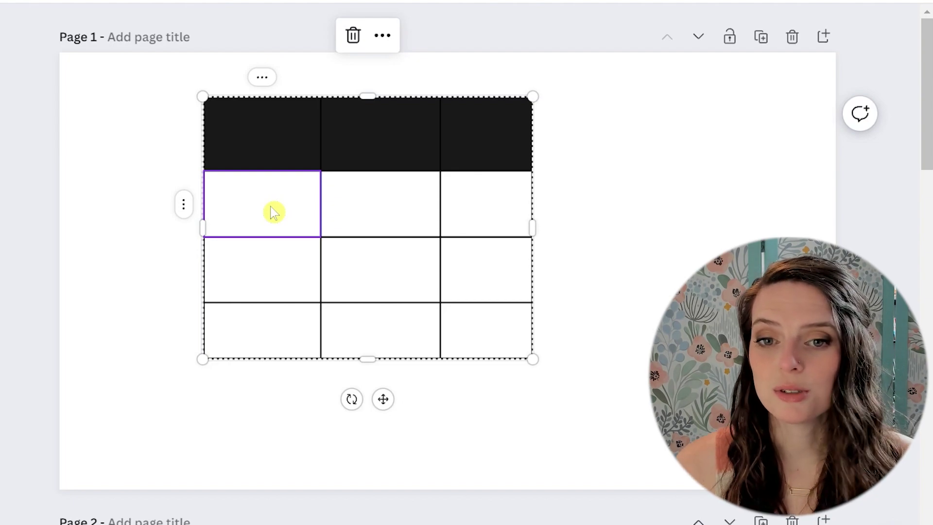
- Clear stray text from the middle body cell and type 'Test' in the first body cell
left_click(372, 223)
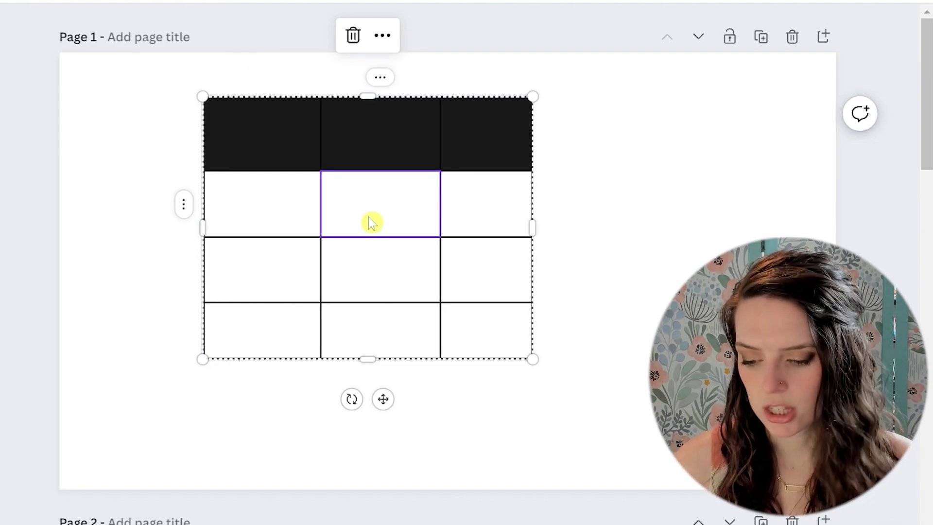
type("dfgdfgd")
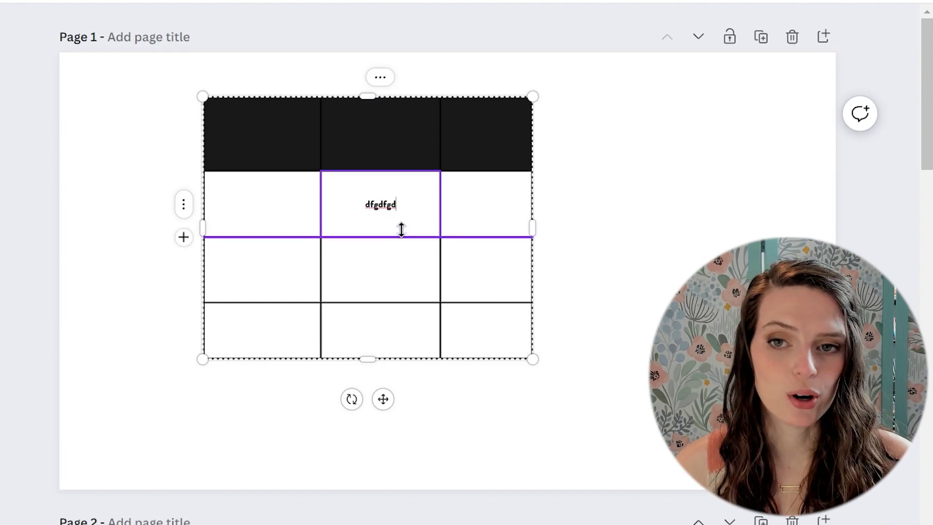
key("BackSpace")
key("BackSpace")
key("BackSpace")
key("BackSpace")
key("BackSpace")
key("BackSpace")
key("BackSpace")
left_click(268, 204)
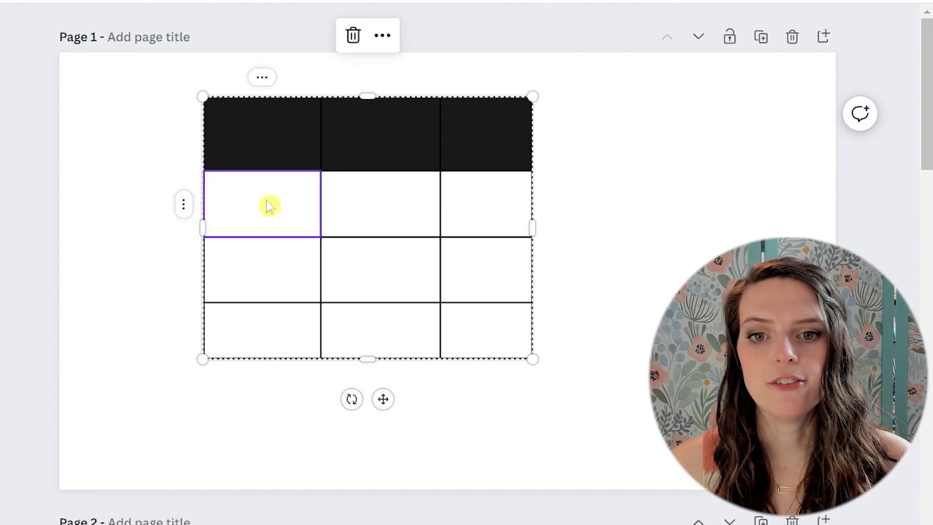
left_click(277, 213)
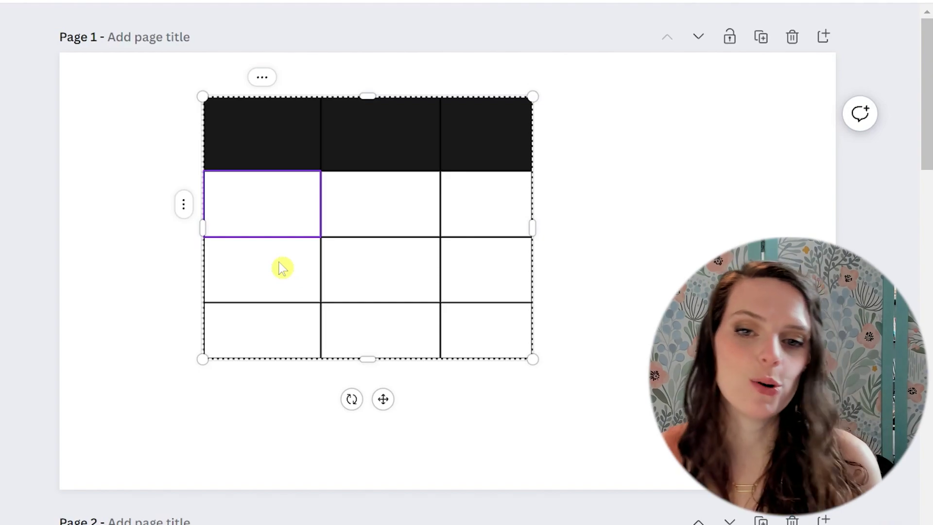
type("Tes")
type("t")
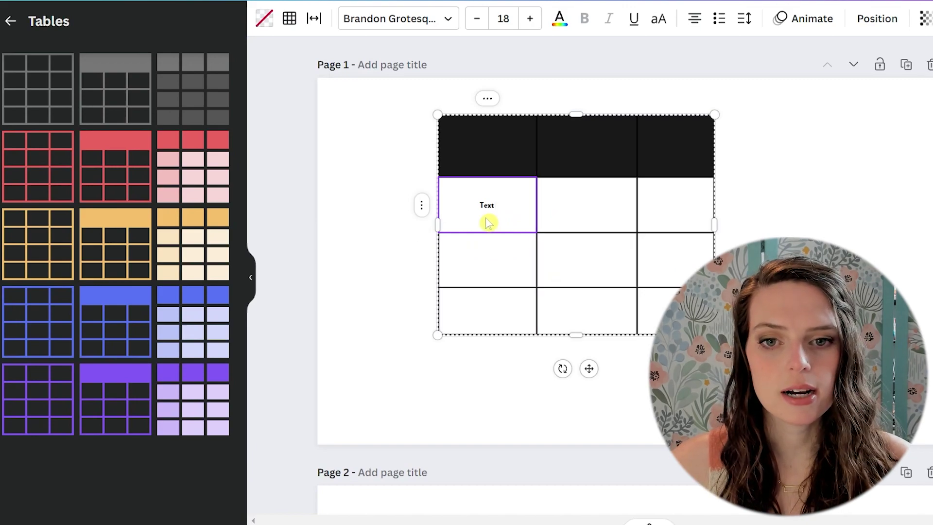
- Fill the middle header cell light blue
left_click(592, 211)
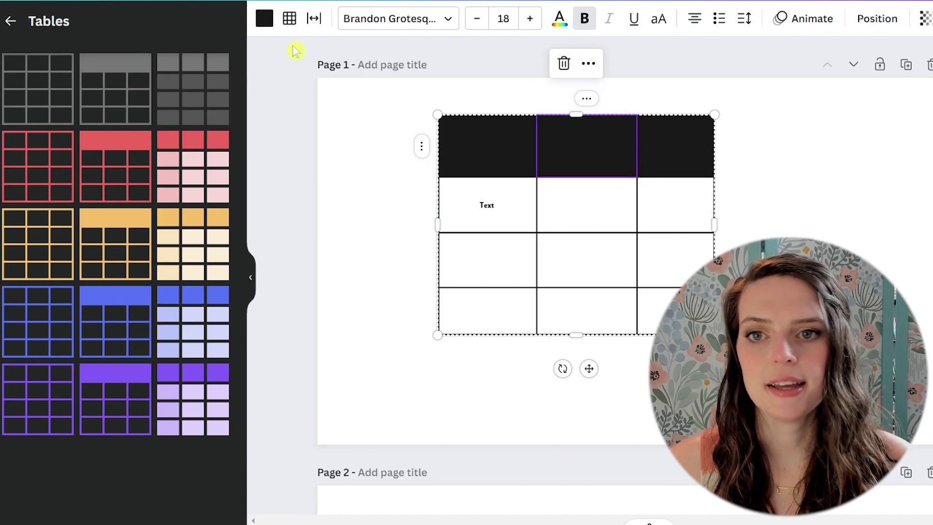
left_click(264, 18)
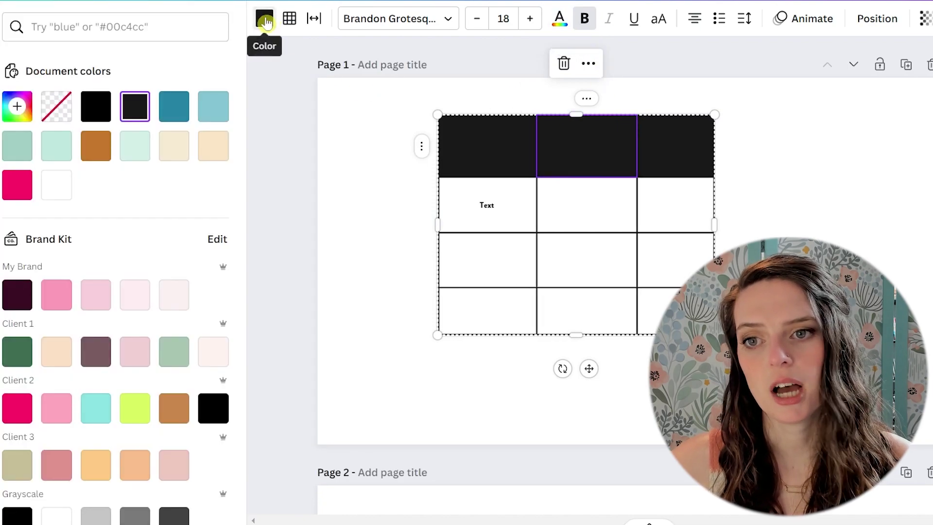
left_click(211, 111)
left_click(379, 292)
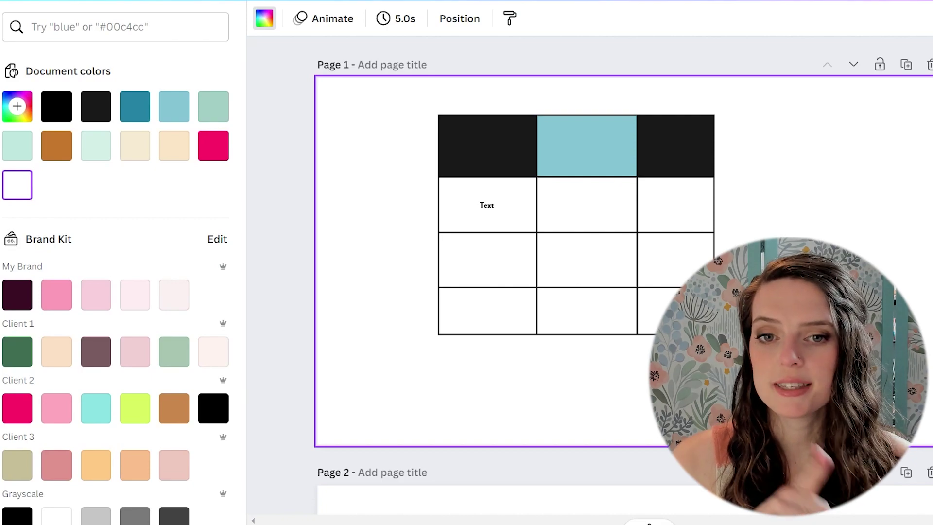
- Select the whole header row and fill it with the same light blue
left_click(462, 136)
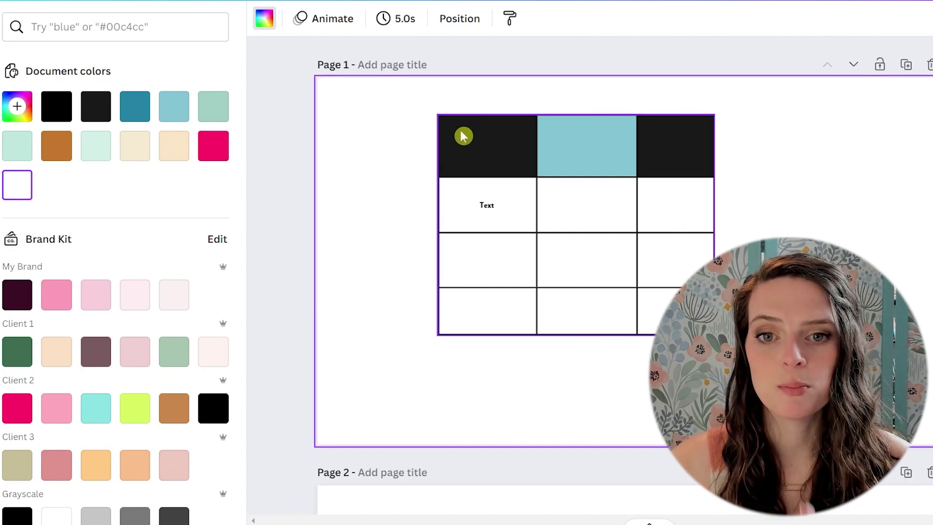
left_click(475, 156)
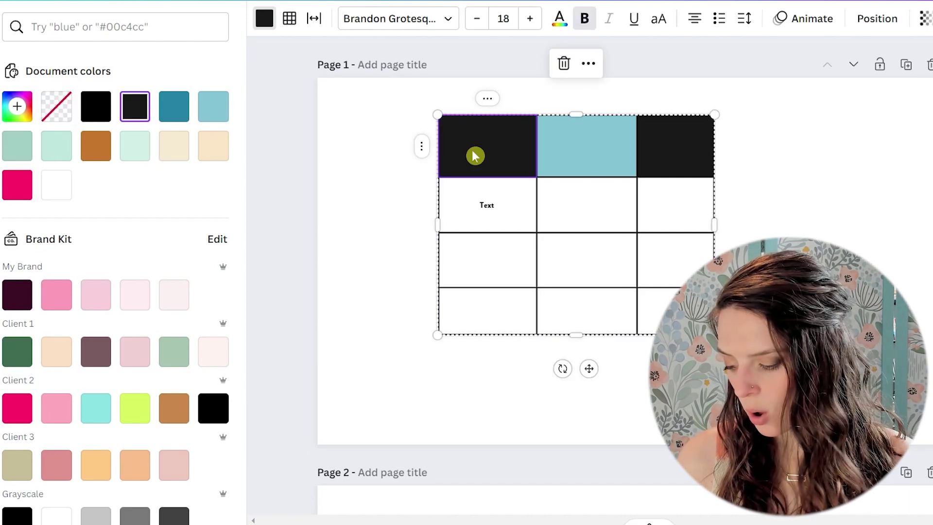
left_click(475, 156)
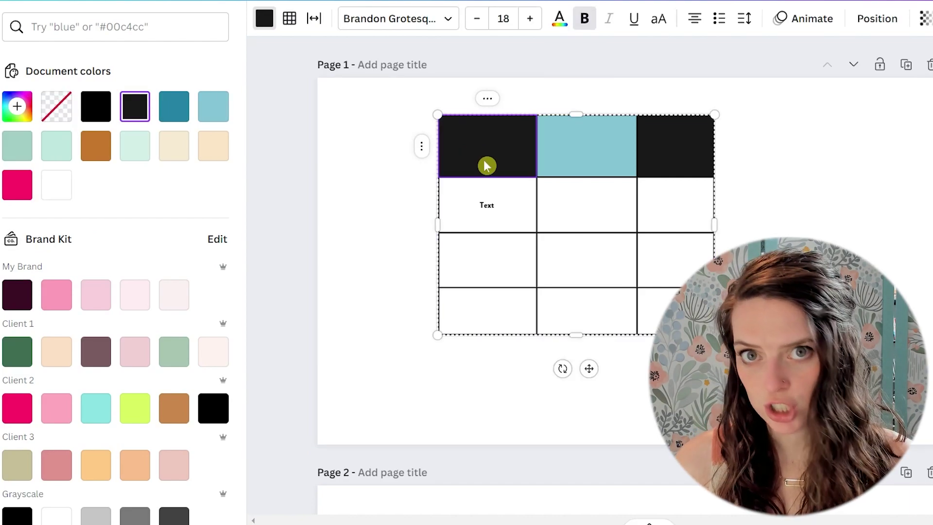
left_click(702, 144, "shift")
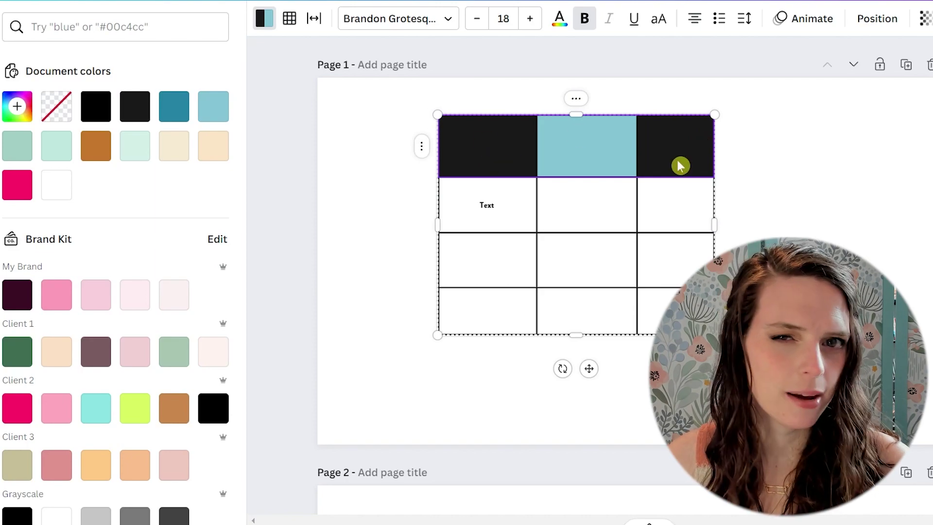
left_click(466, 155)
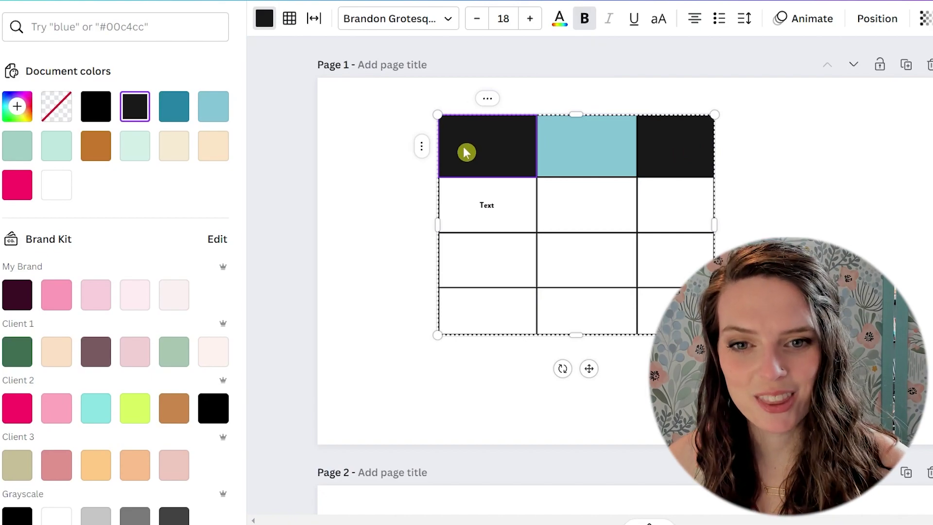
left_click(690, 146, "shift")
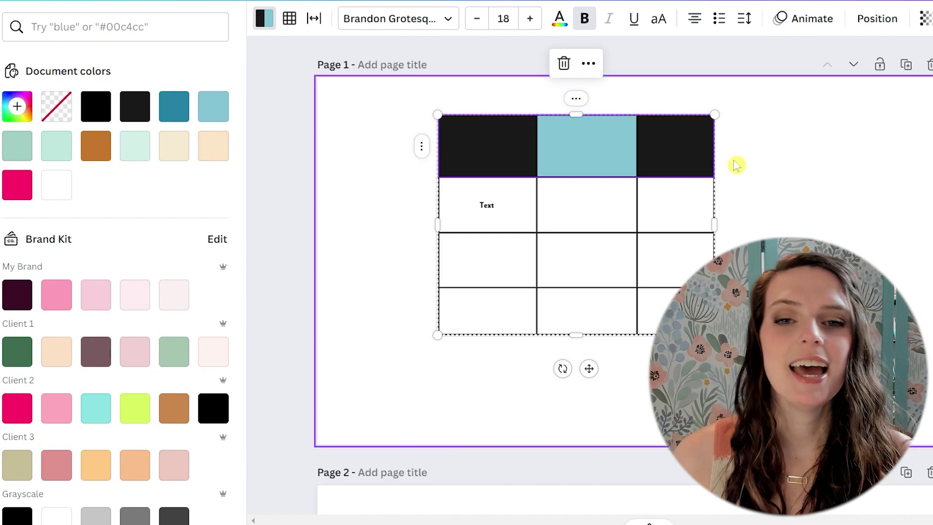
left_click(297, 20)
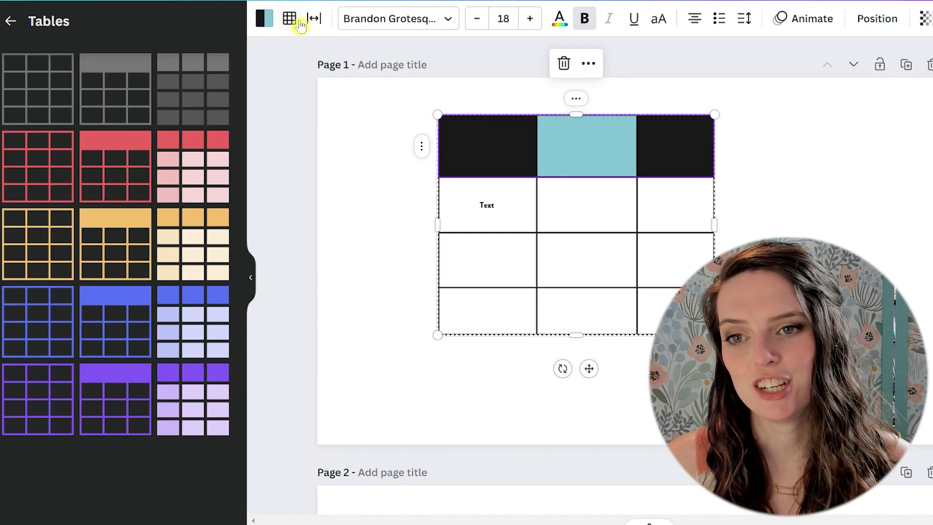
left_click(264, 19)
left_click(821, 190)
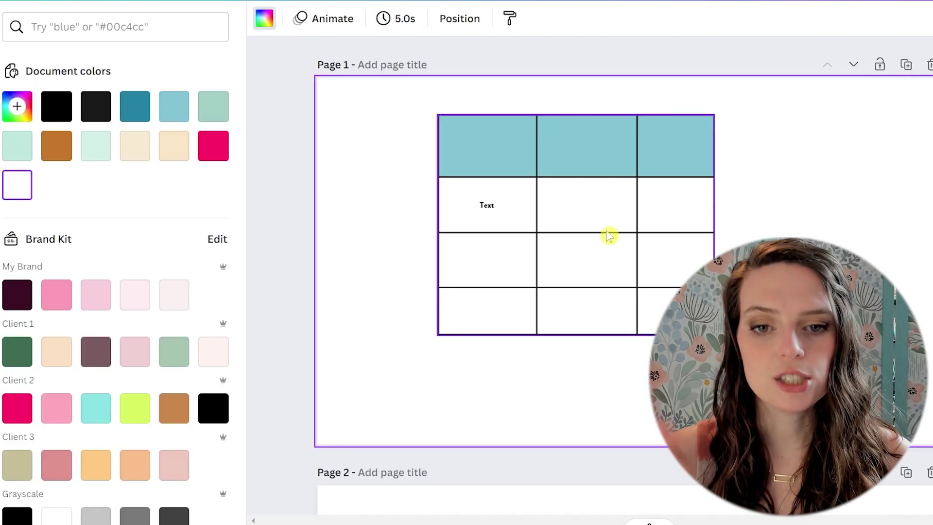
- Fill the top-right header, Text, third-row right and bottom-left cells pale pink
left_click(486, 319)
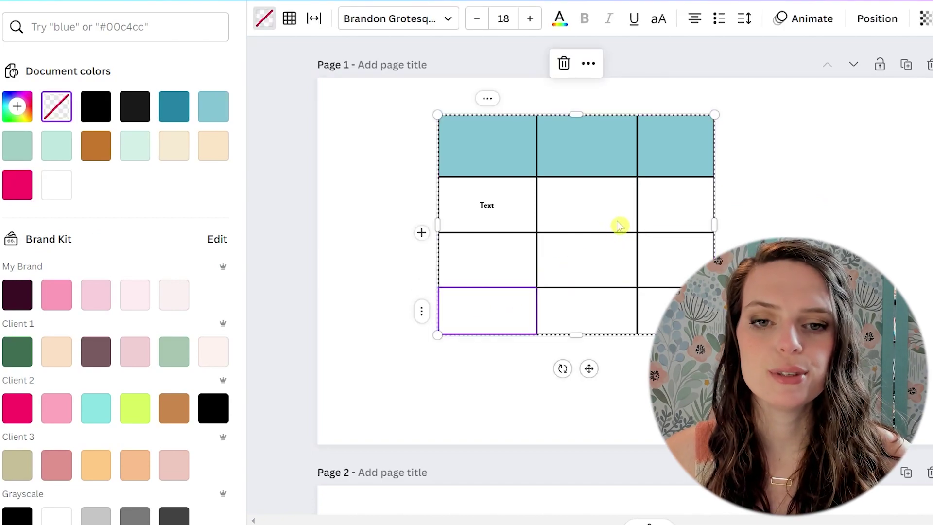
left_click(694, 148)
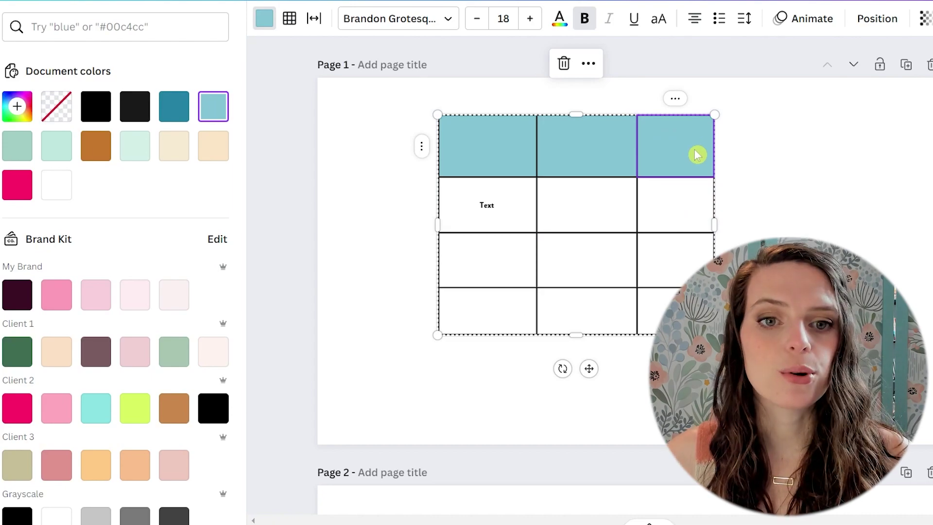
left_click(695, 151)
left_click(687, 144)
left_click(461, 212, "shift")
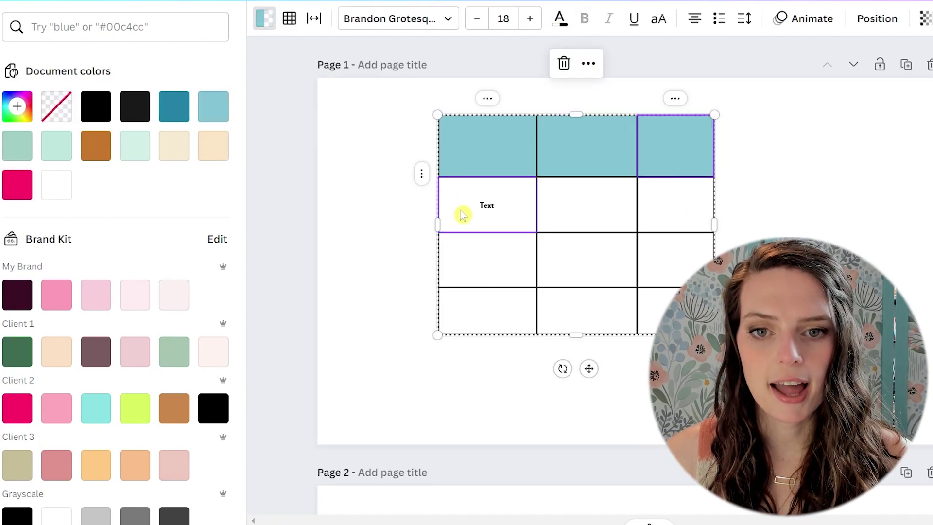
left_click(688, 270, "shift")
left_click(524, 322, "shift")
left_click(268, 18)
left_click(174, 295)
left_click(399, 291)
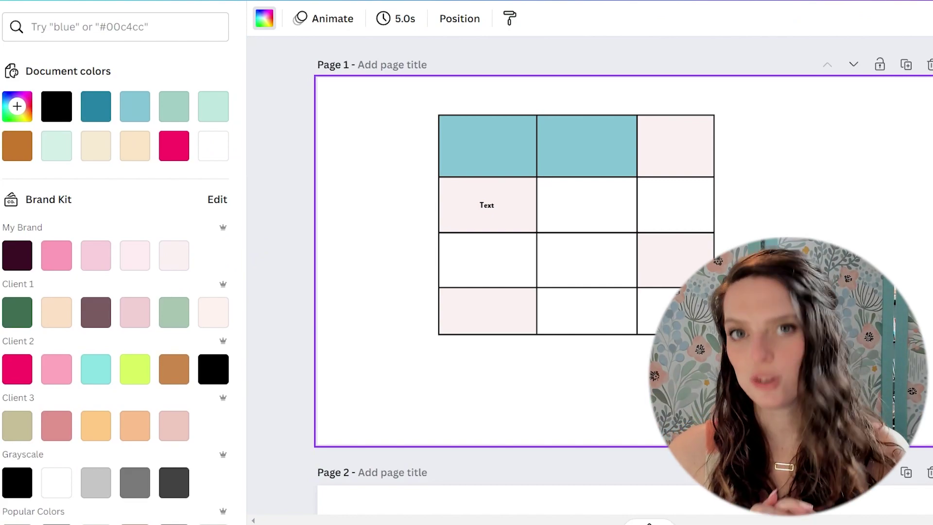
left_click(488, 146)
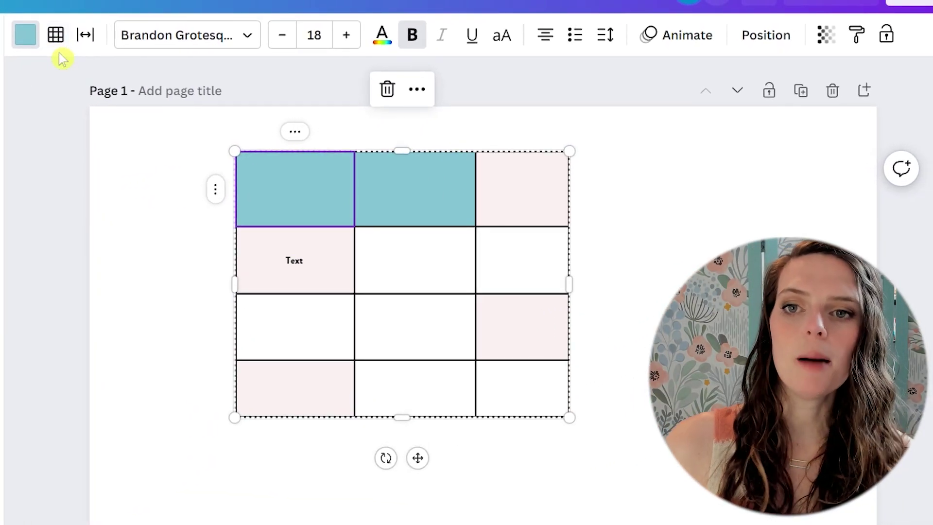
- Select every table cell and set all borders to the orange swatch
left_click(57, 42)
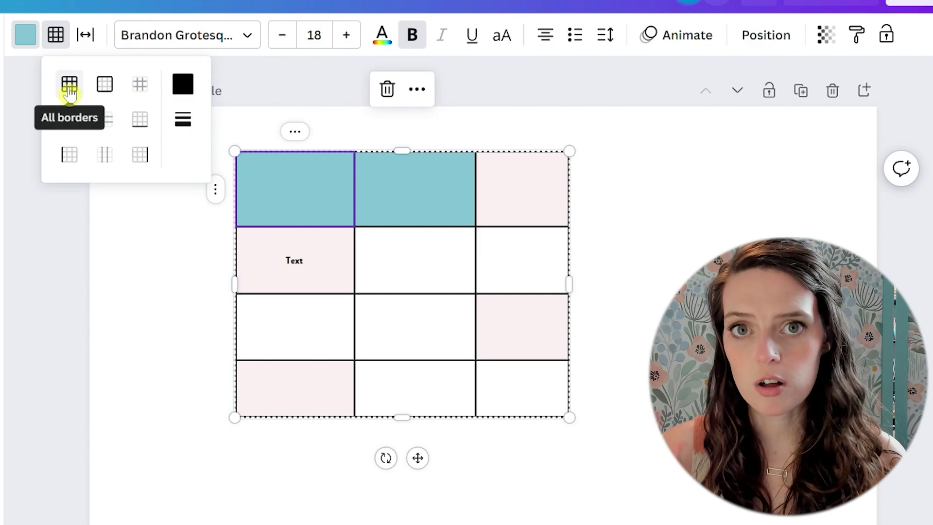
left_click(386, 263)
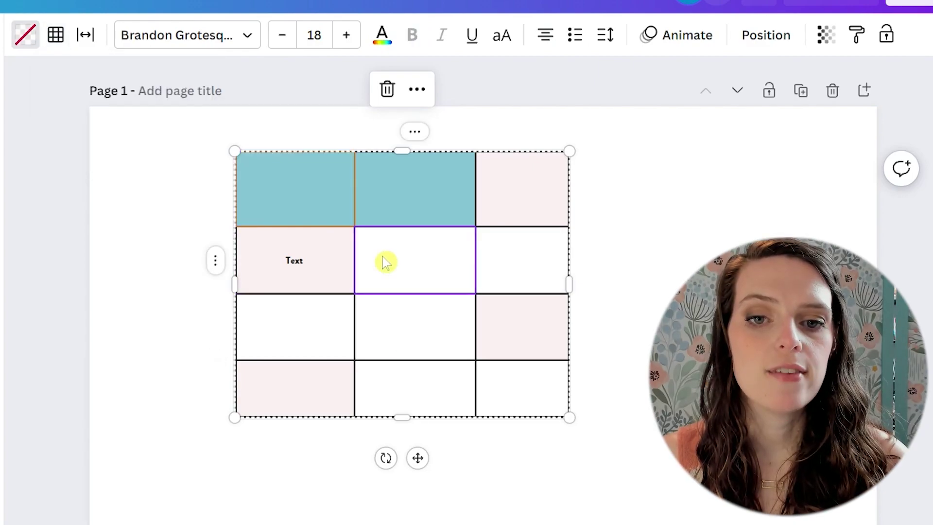
left_click(321, 209)
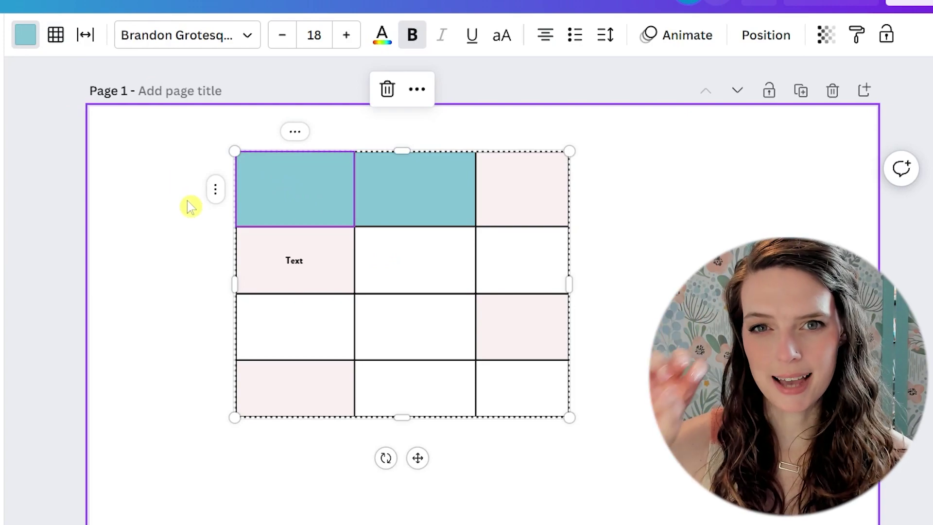
left_click_drag(287, 184, 560, 384)
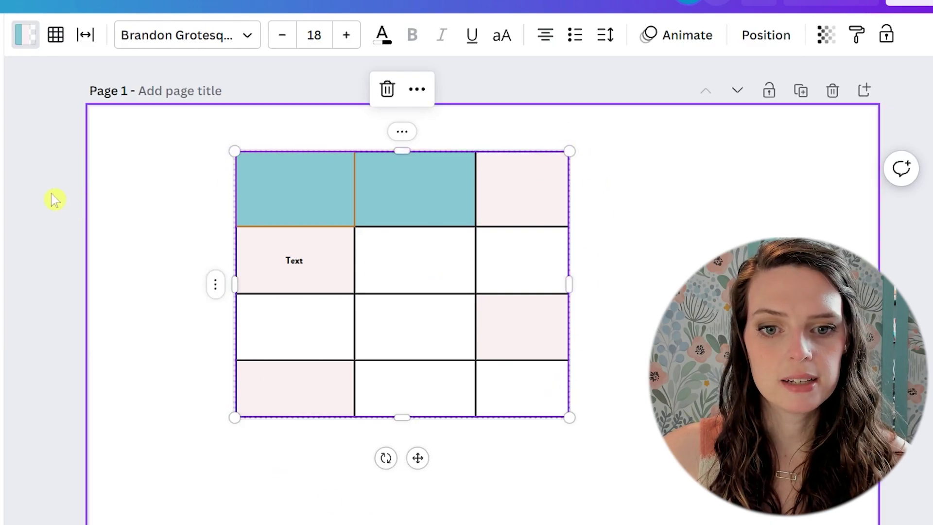
left_click(56, 35)
left_click(182, 84)
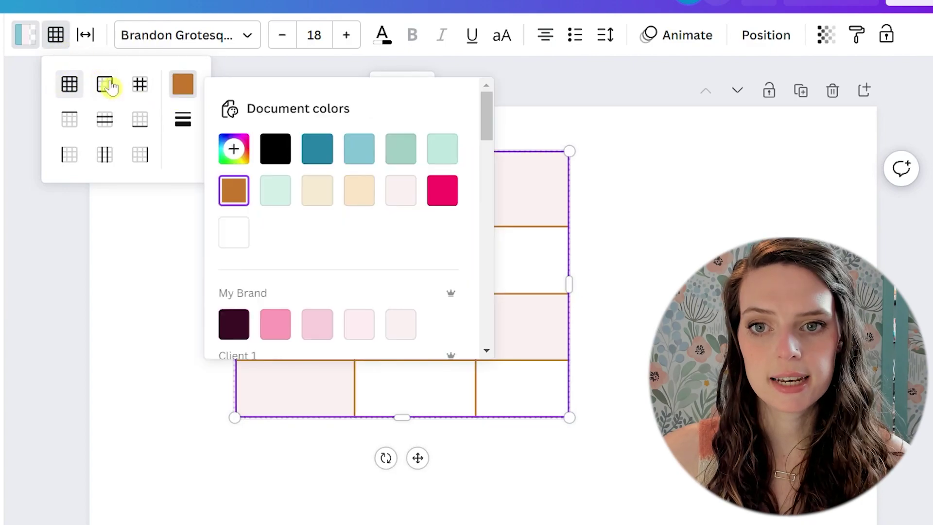
left_click(70, 85)
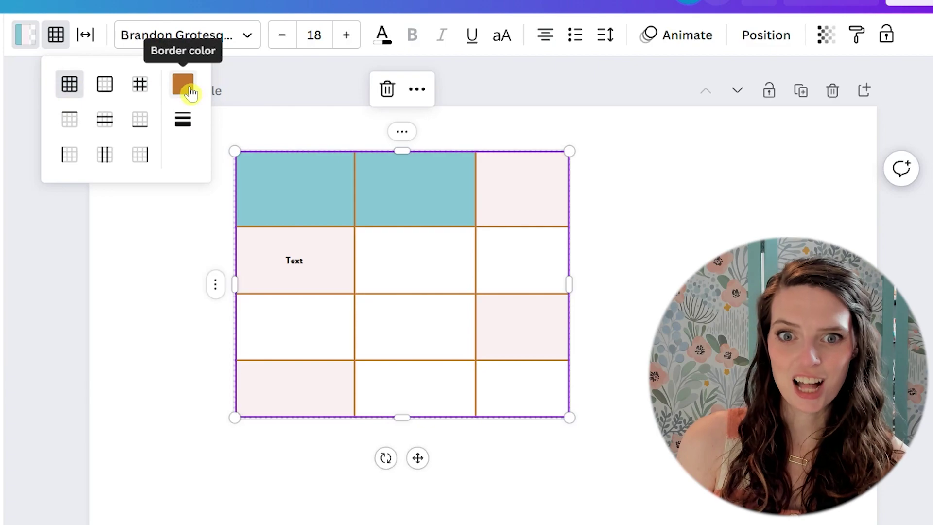
left_click(203, 183)
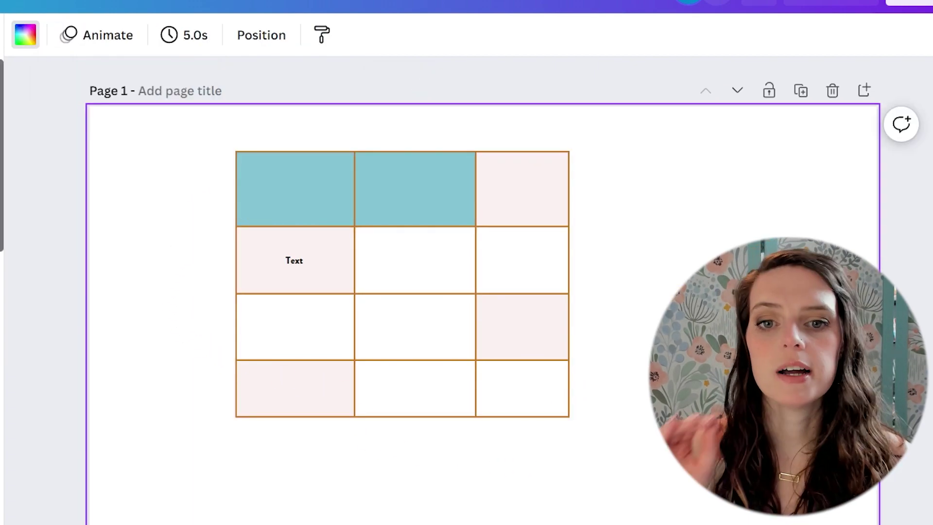
- Give rows 3–4 a pink top border using Top borders and the pink brand swatch
left_click(295, 188)
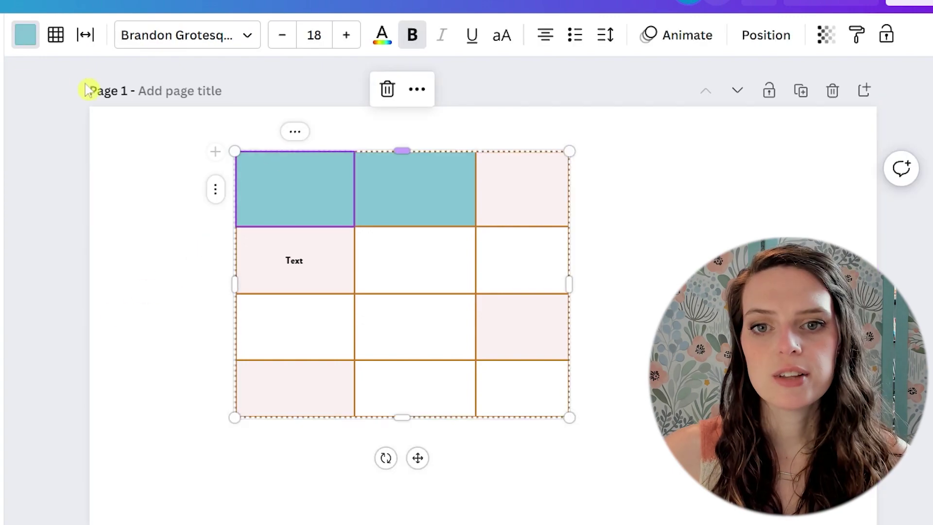
left_click(54, 45)
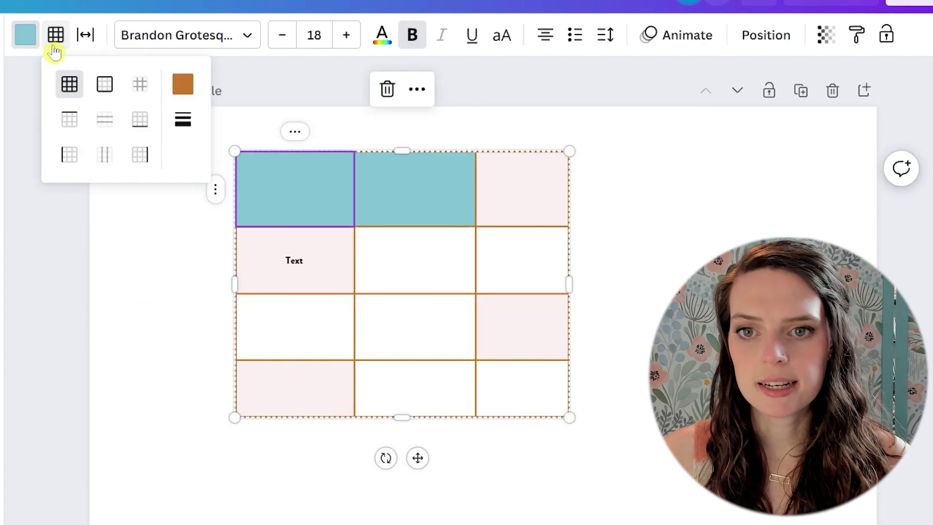
left_click(70, 125)
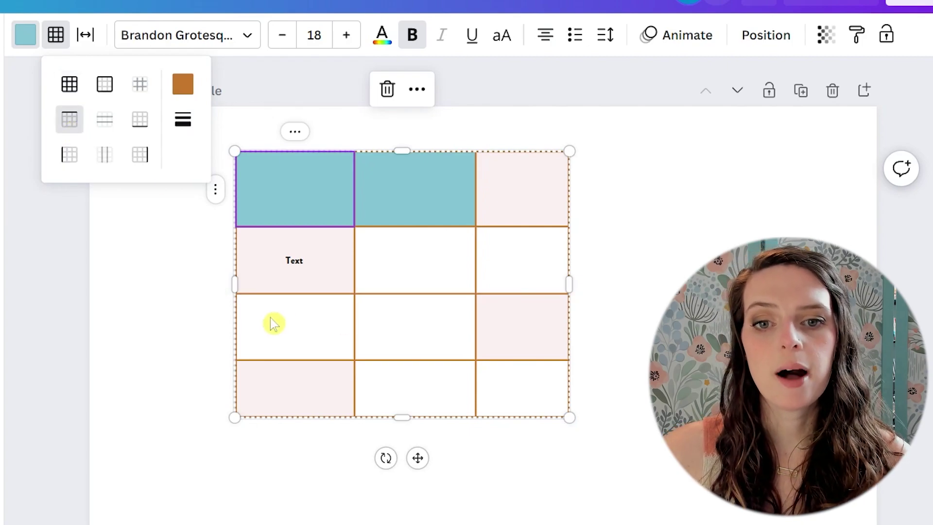
left_click_drag(274, 323, 507, 379)
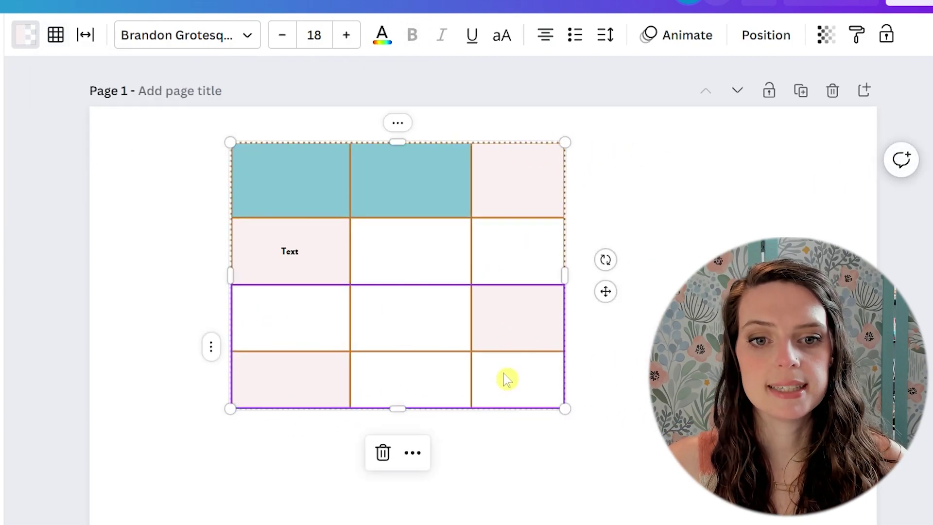
left_click(57, 42)
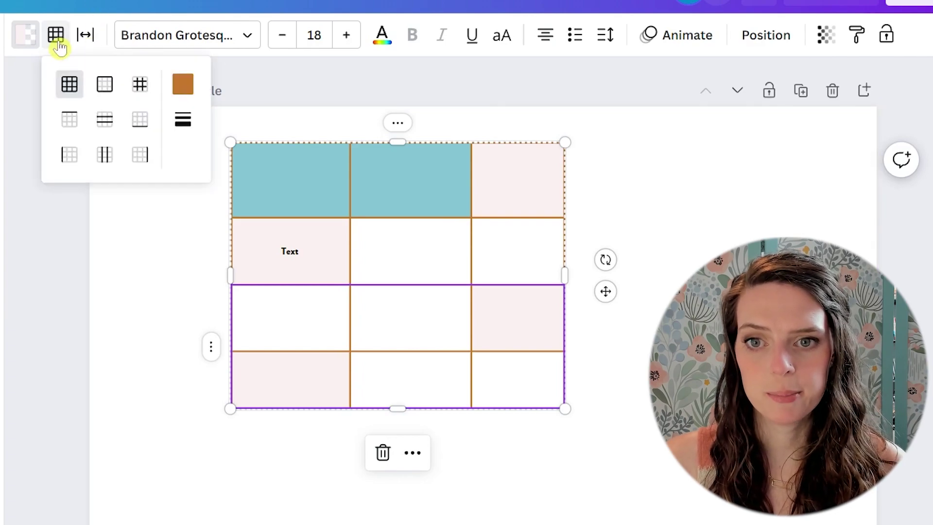
left_click(69, 121)
left_click(187, 93)
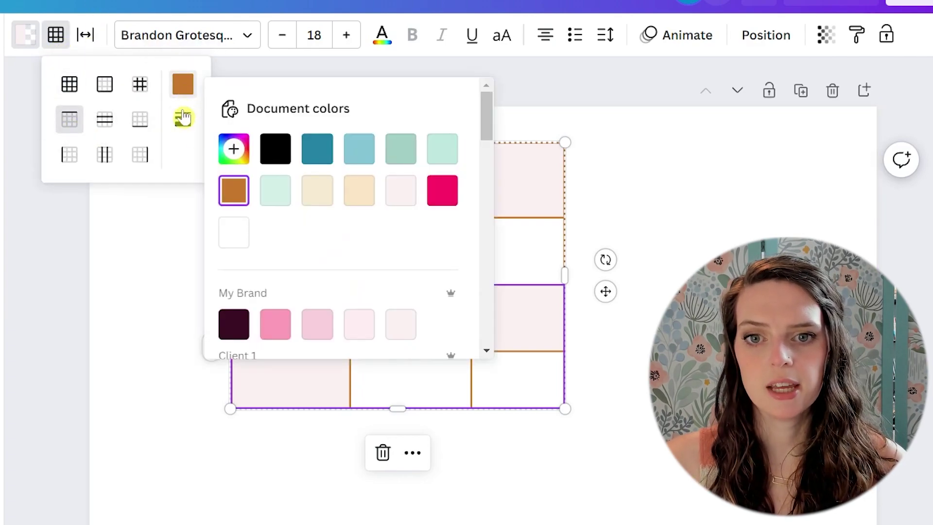
left_click(268, 332)
key("Escape")
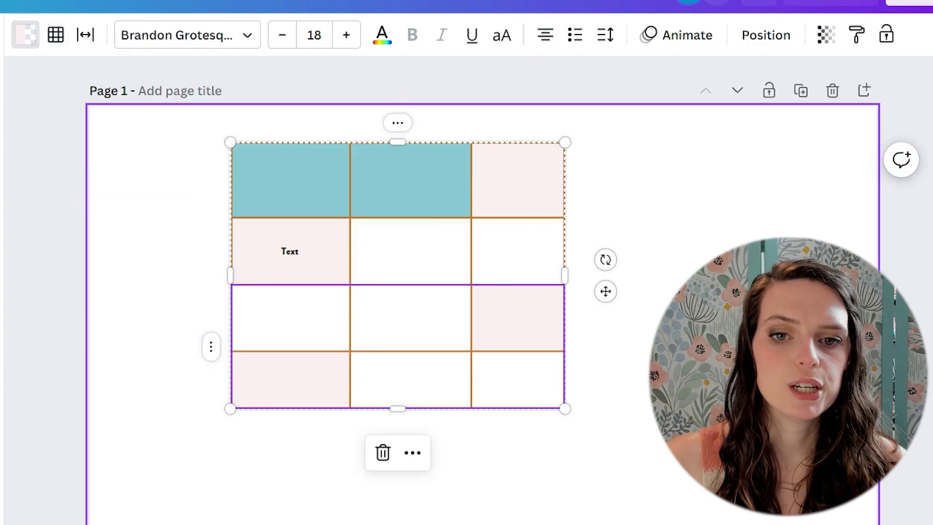
left_click(590, 338)
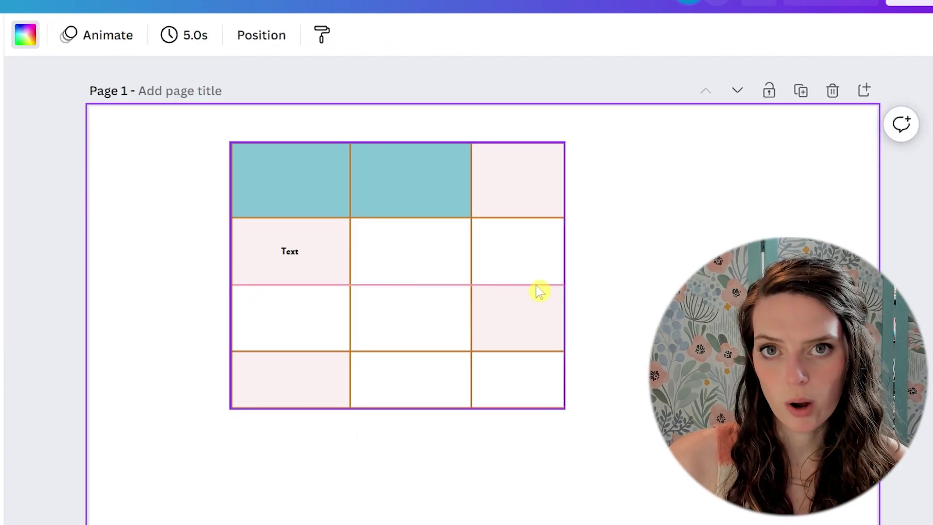
left_click(316, 327)
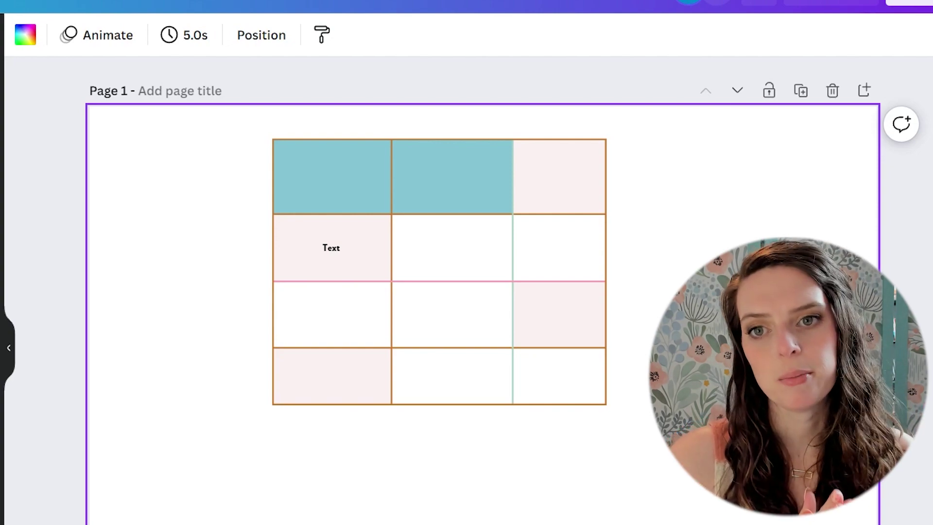
left_click(427, 139)
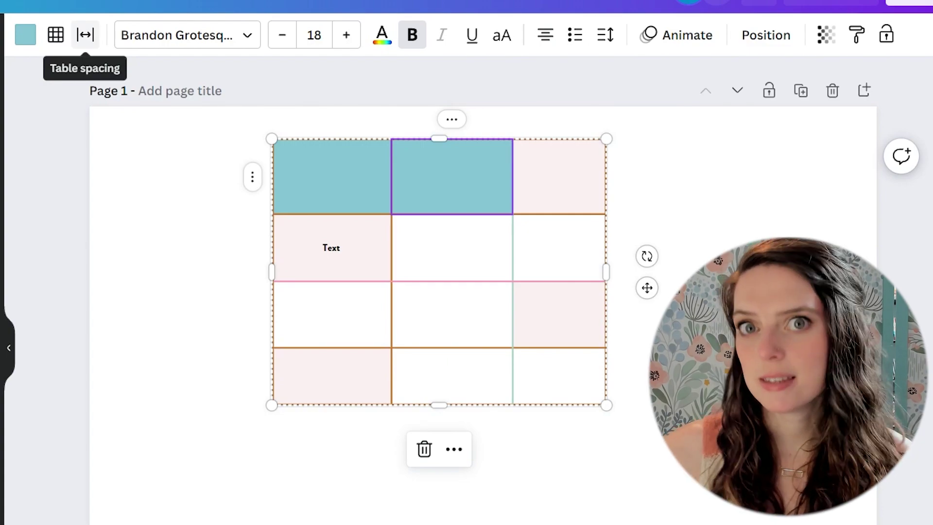
- Lower the table's cell spacing in the Table spacing settings
left_click(85, 35)
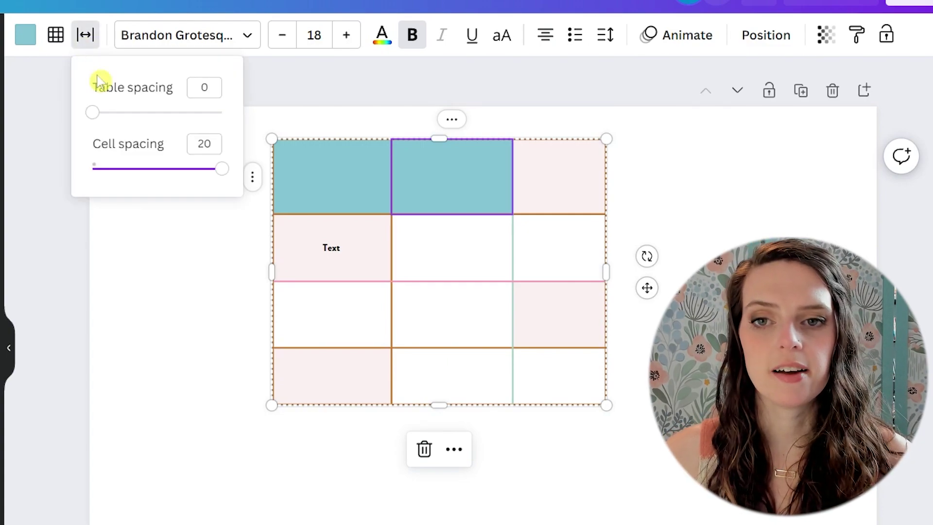
left_click_drag(95, 119, 228, 135)
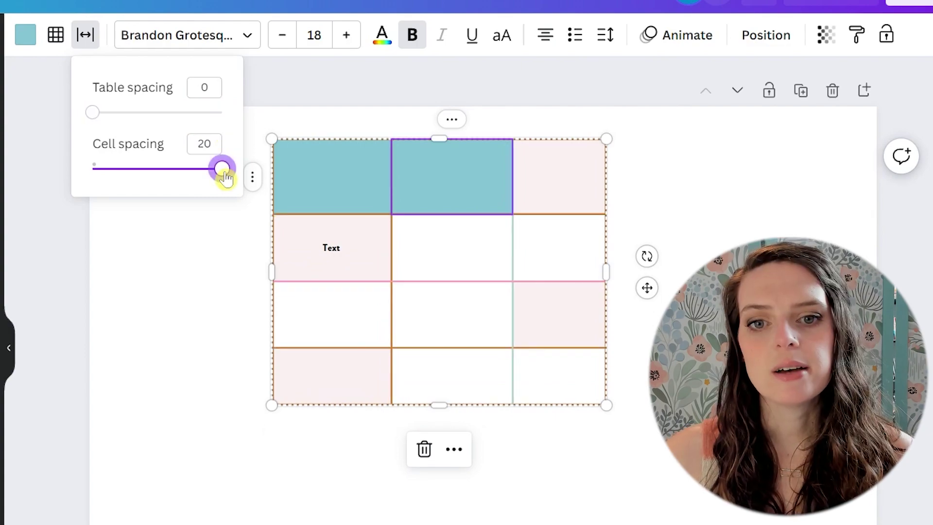
left_click_drag(223, 167, 137, 188)
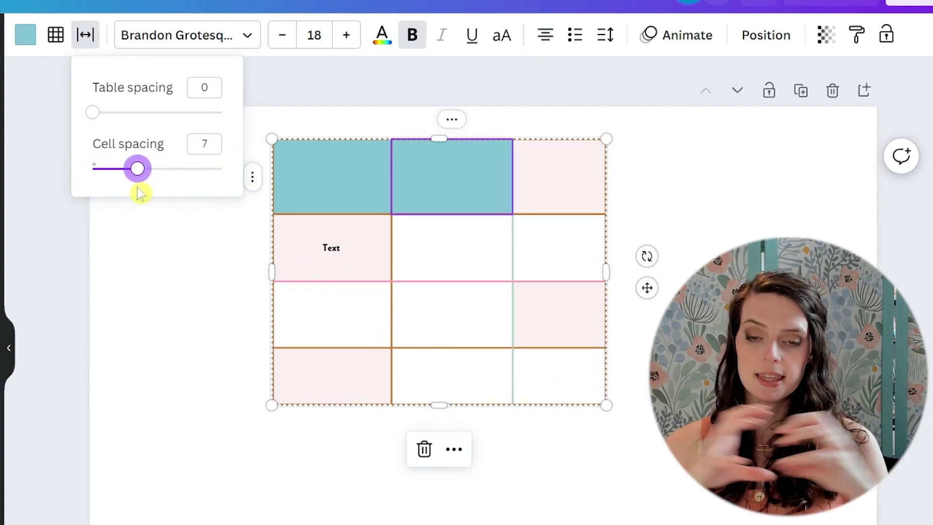
- Add placeholder text after 'Text' in its cell, then raise cell spacing to the maximum 20
left_click(346, 258)
left_click(348, 251)
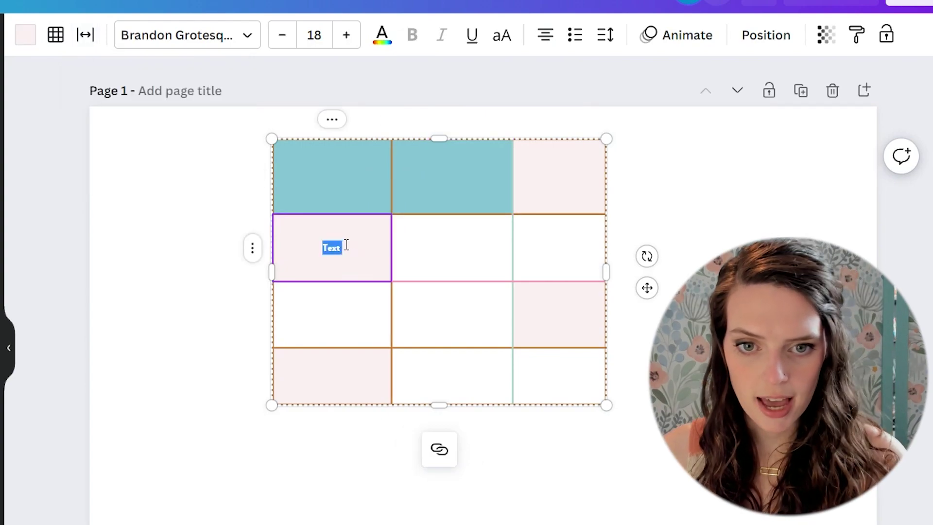
left_click(347, 245)
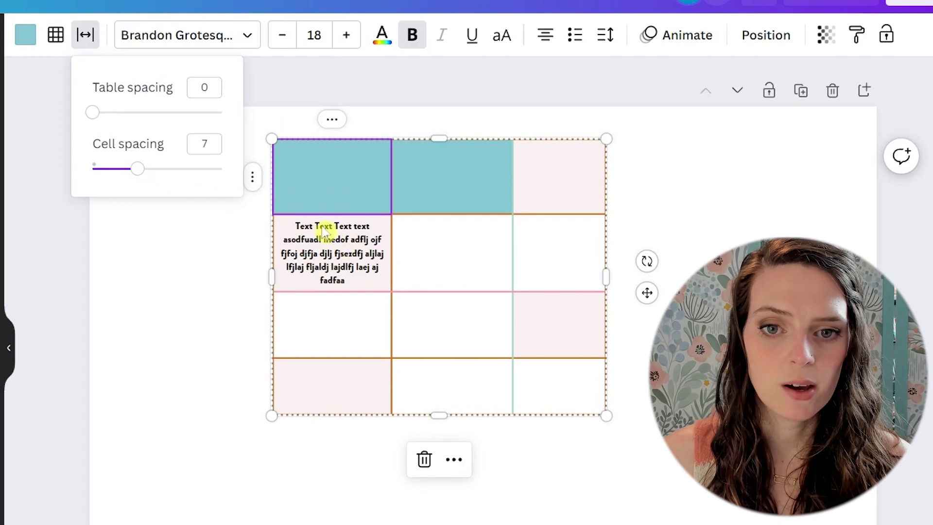
left_click_drag(138, 171, 171, 172)
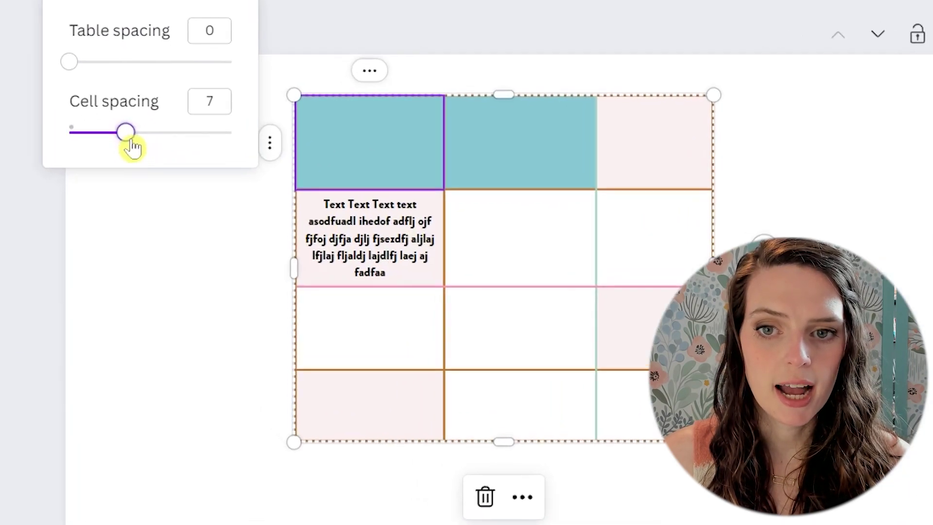
left_click_drag(168, 88, 280, 73)
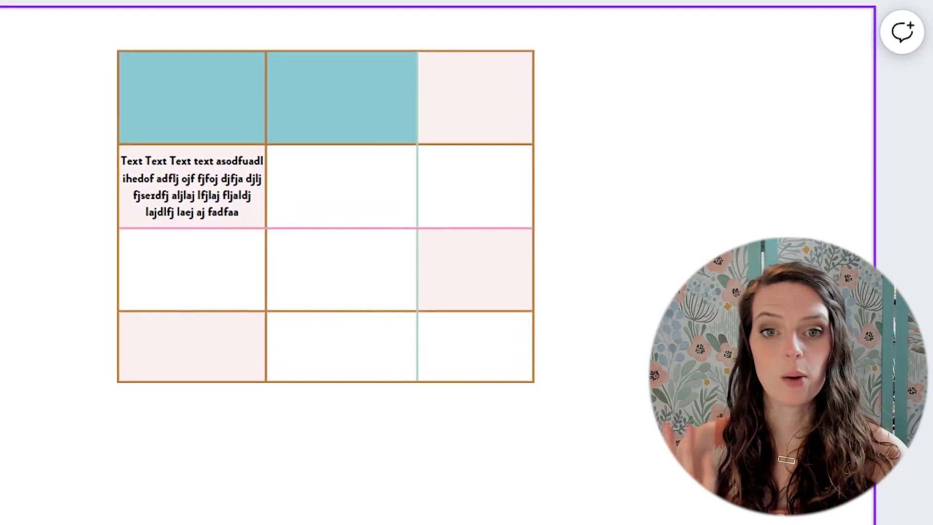
- Merge the right column's four cells into a single tall pale-pink cell
left_click(458, 83)
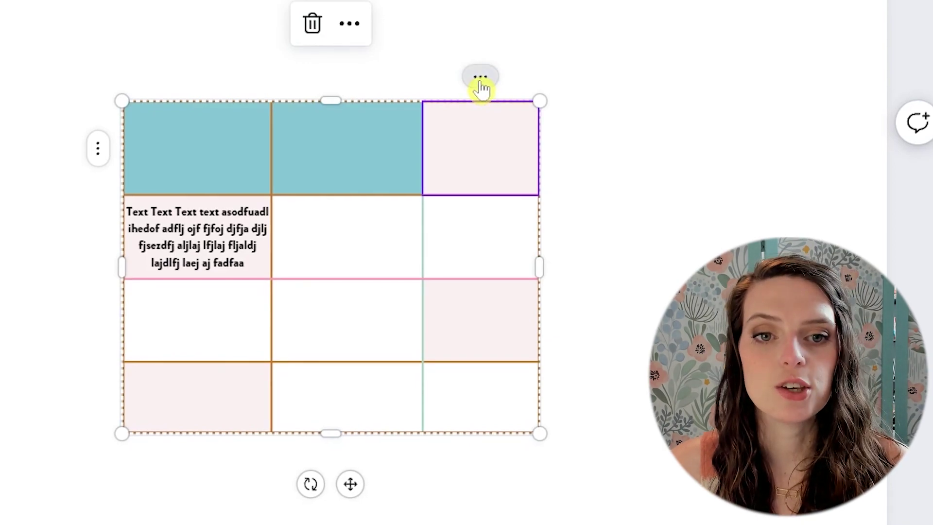
left_click(481, 80)
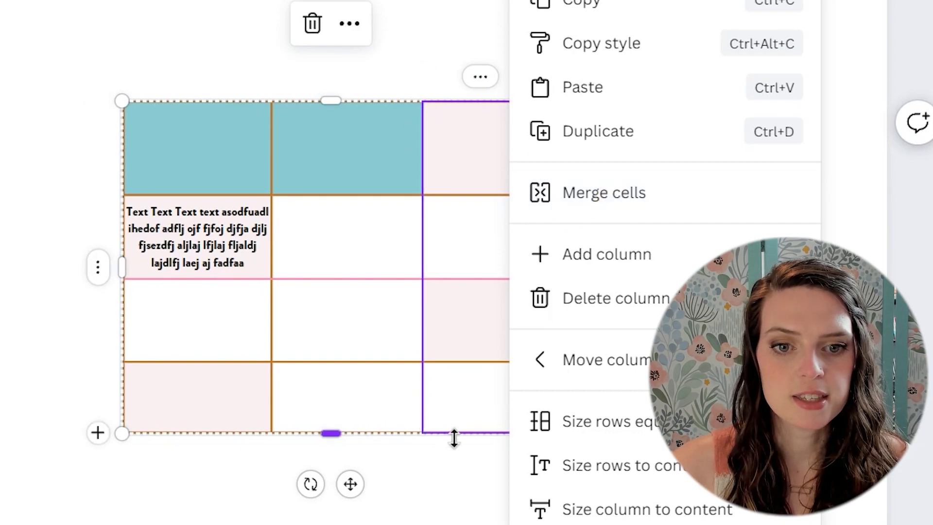
left_click(569, 205)
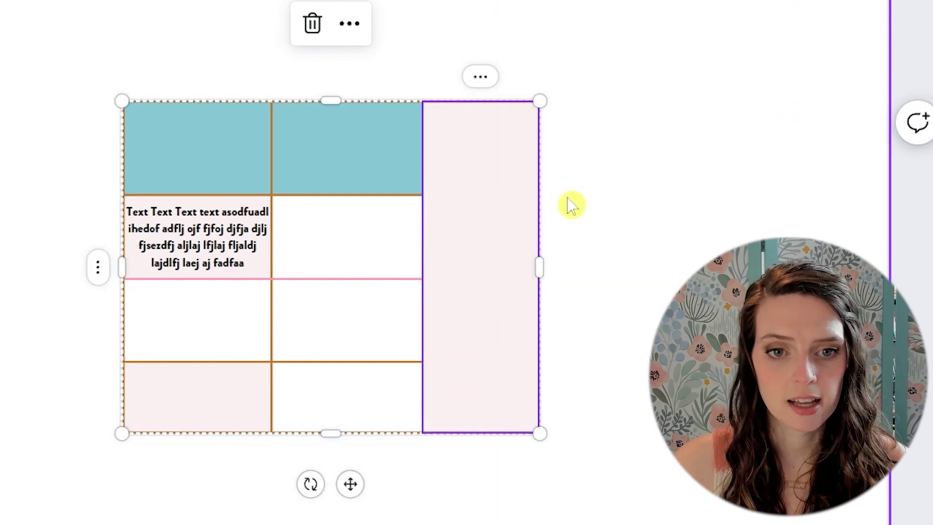
left_click(632, 206)
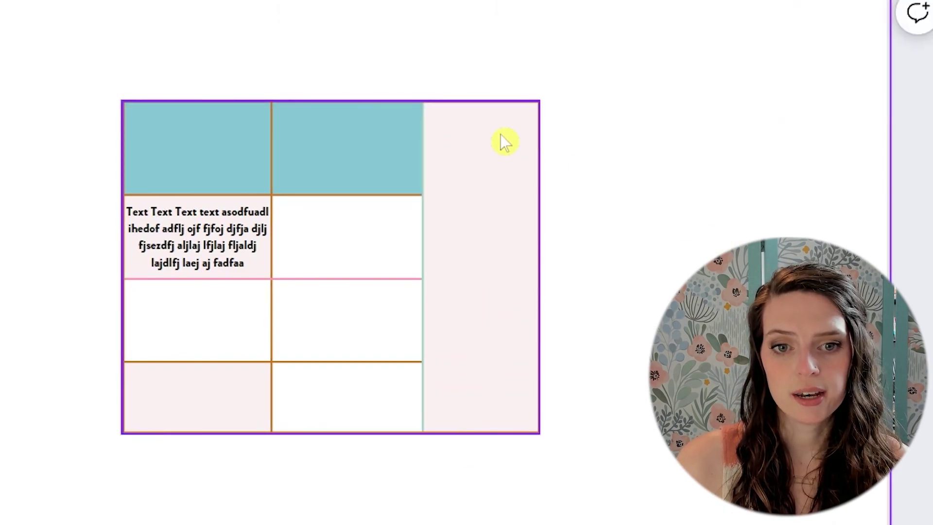
left_click(473, 181)
- Add a column to the table, then delete the extra one
left_click(348, 78)
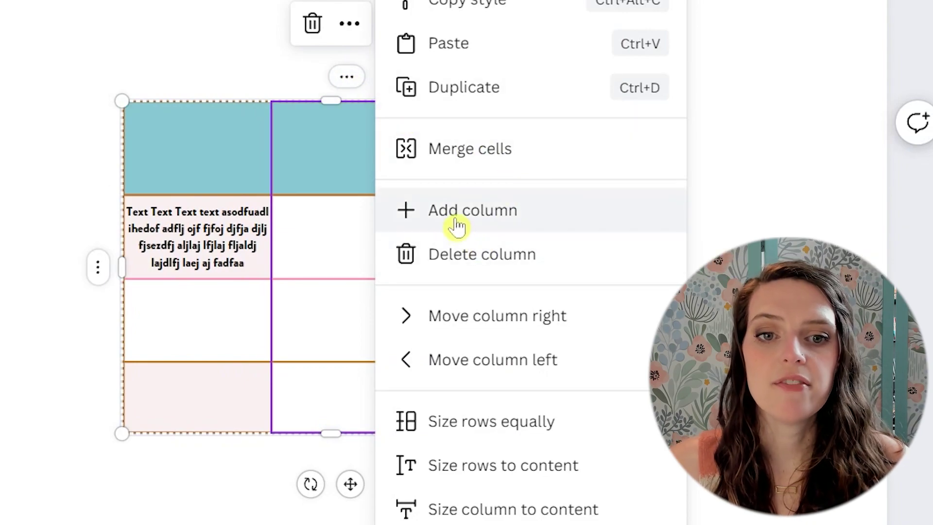
left_click(457, 225)
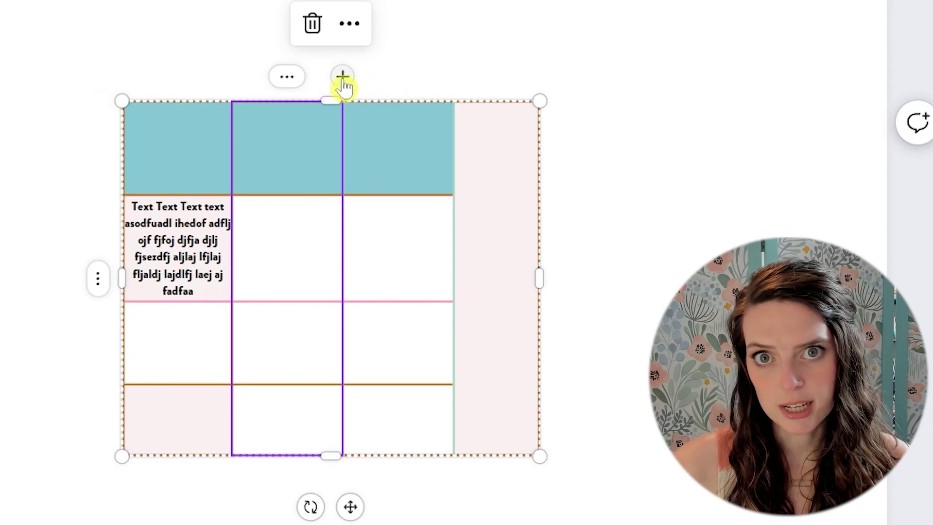
left_click(343, 78)
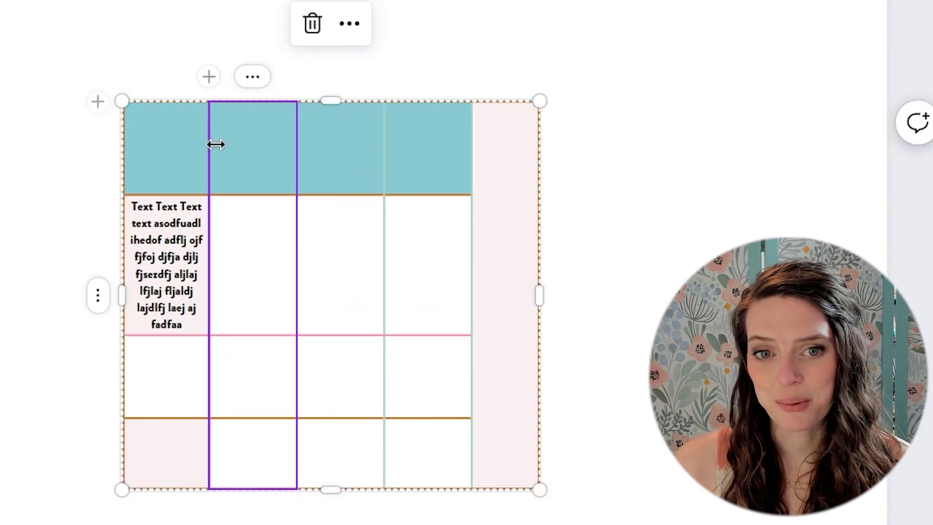
left_click(247, 80)
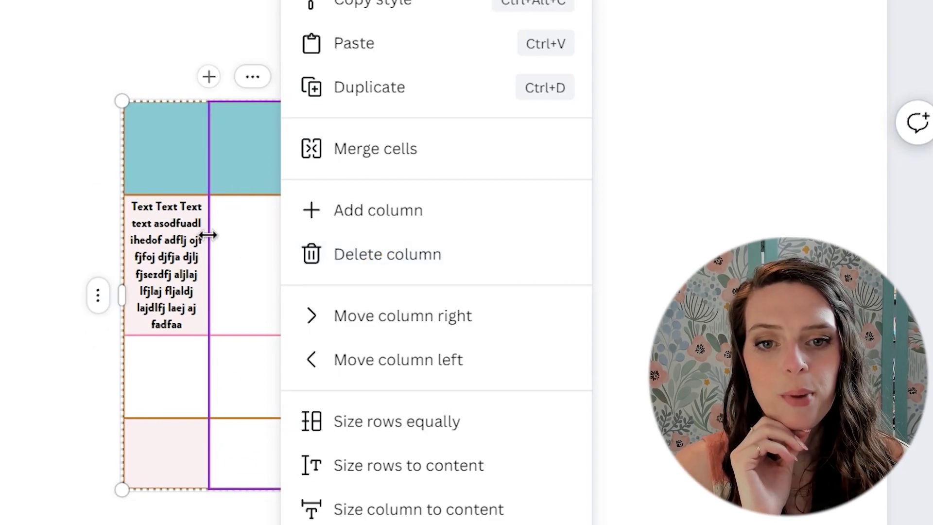
left_click(375, 264)
- Move the long-text column one place right so it becomes the second column
left_click(287, 76)
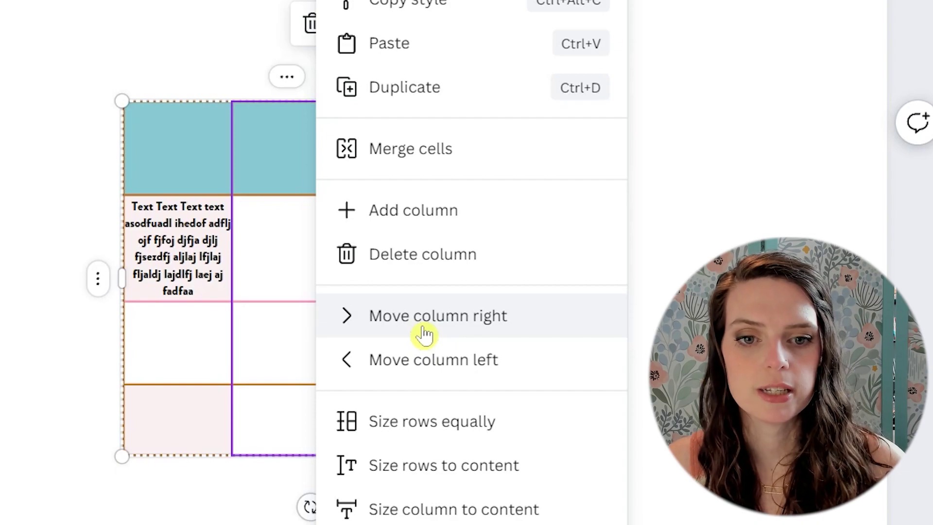
left_click(424, 333)
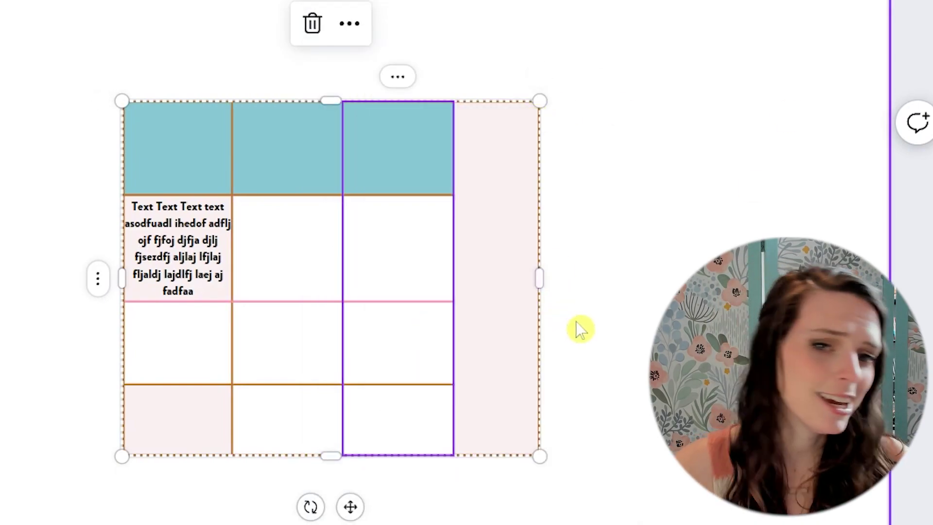
left_click(204, 156)
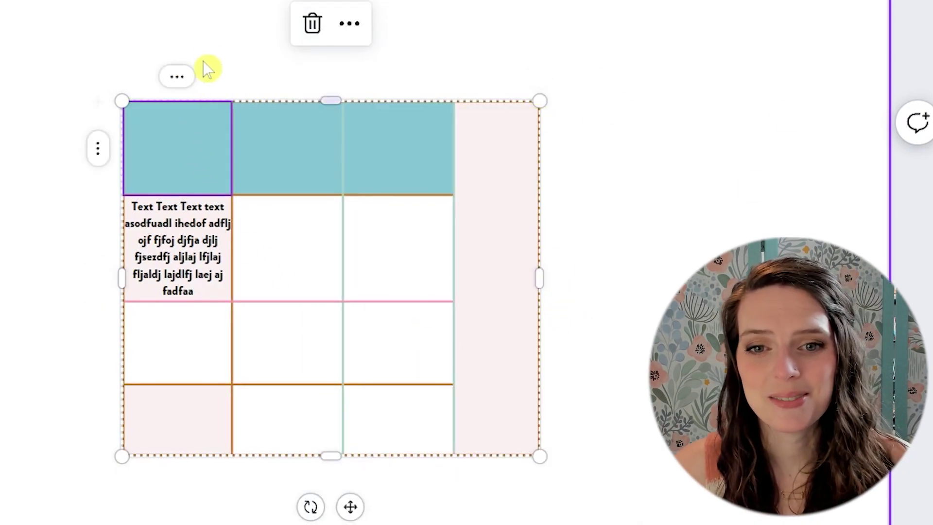
left_click(178, 78)
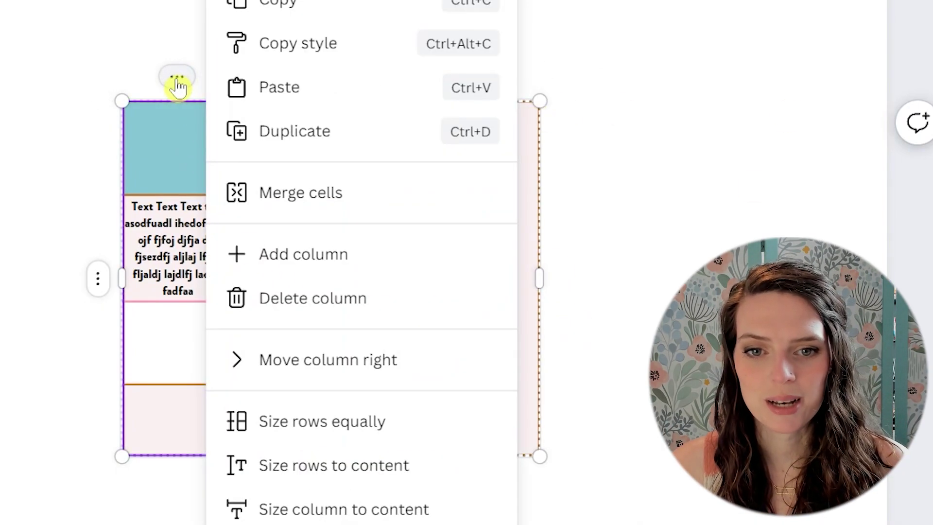
left_click(332, 360)
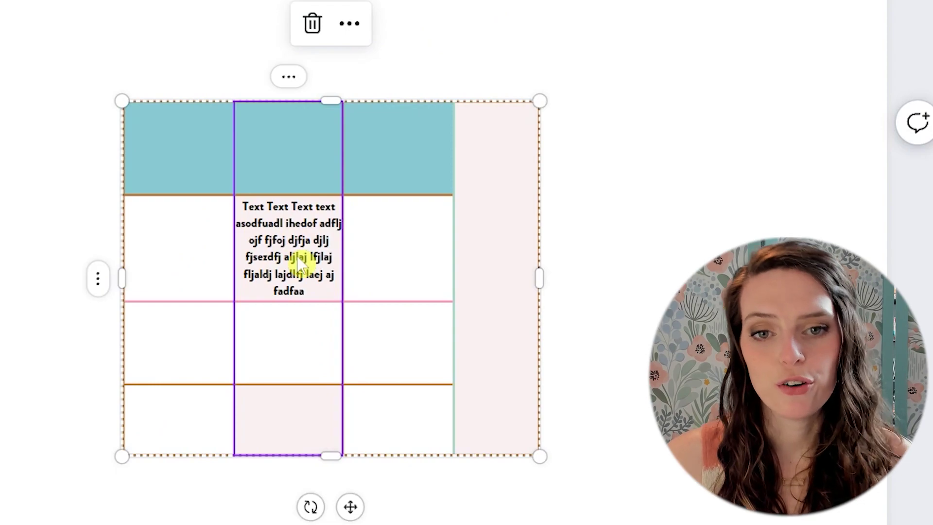
- Shorten the third row and the teal header row by dragging their borders
left_click(288, 76)
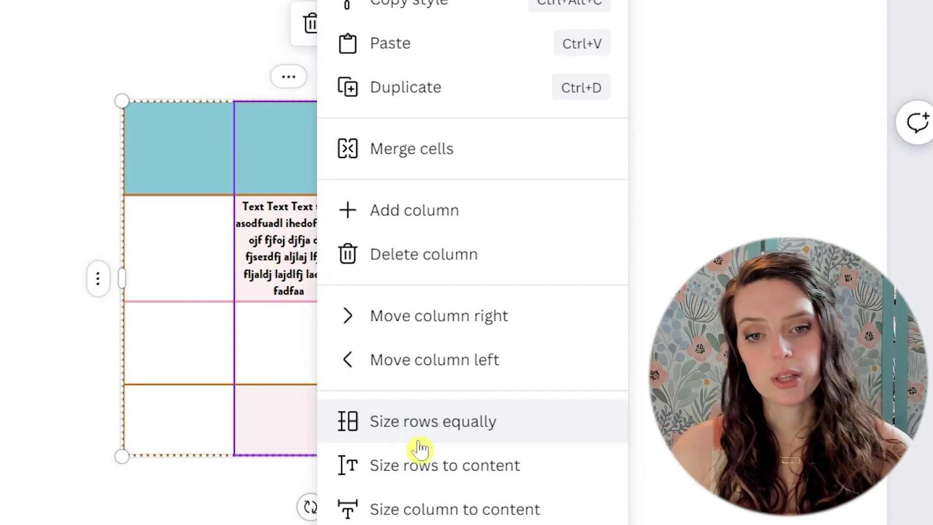
left_click(309, 359)
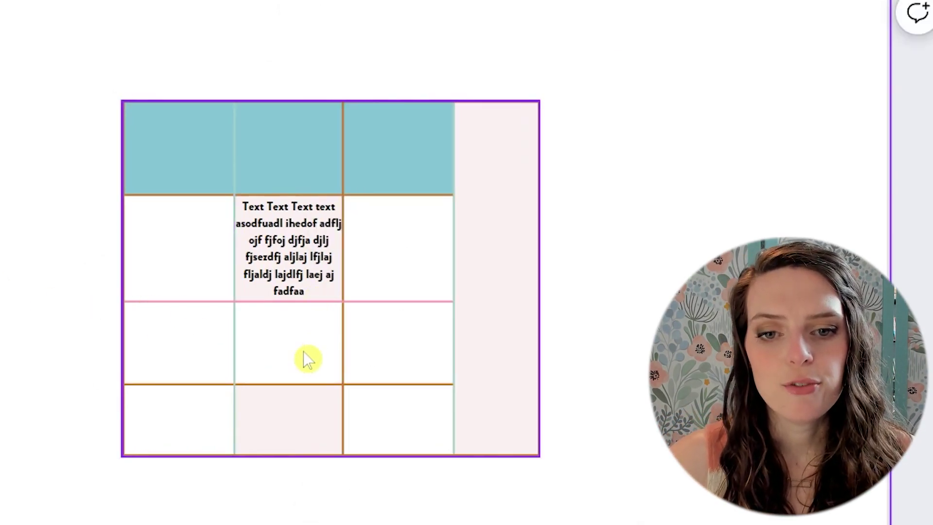
left_click(293, 400)
left_click_drag(281, 384, 278, 338)
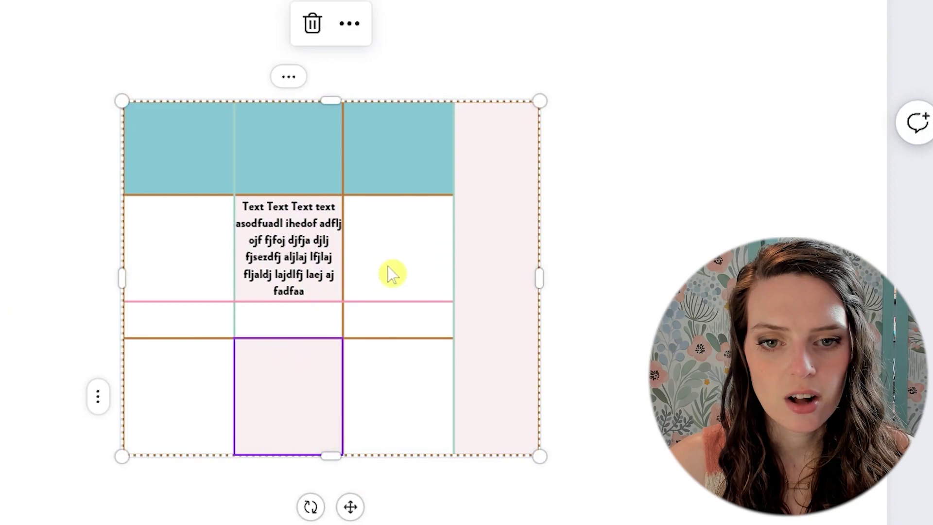
left_click_drag(327, 194, 325, 167)
left_click(656, 486)
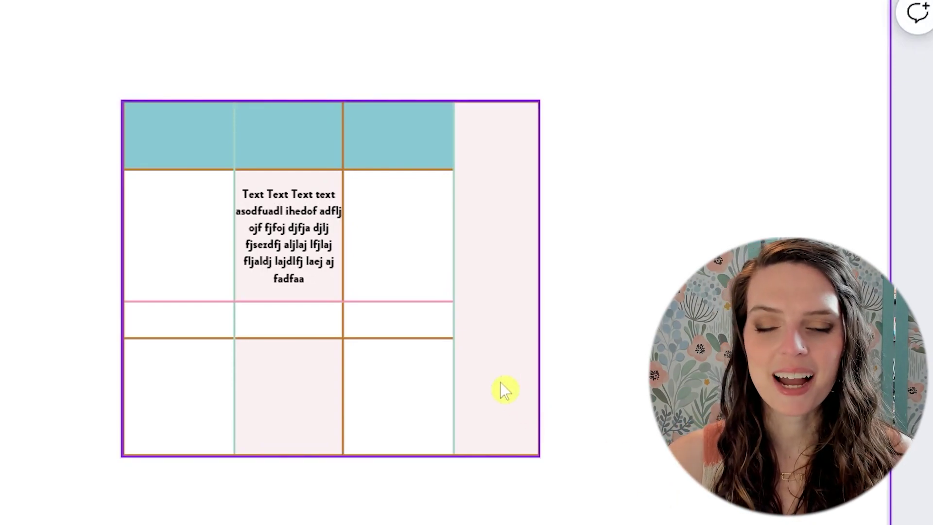
- Size all rows equally, then fit rows to content and select the third-row middle cell
left_click(282, 117)
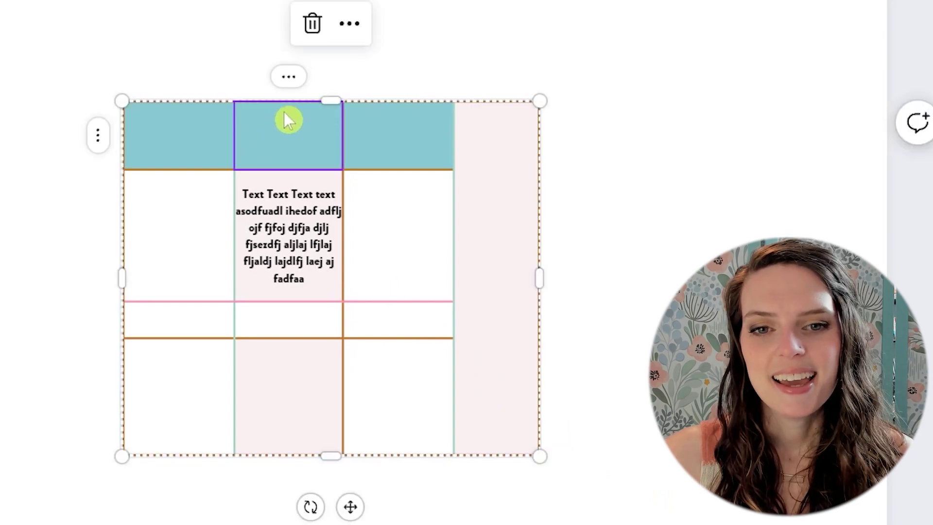
left_click(292, 83)
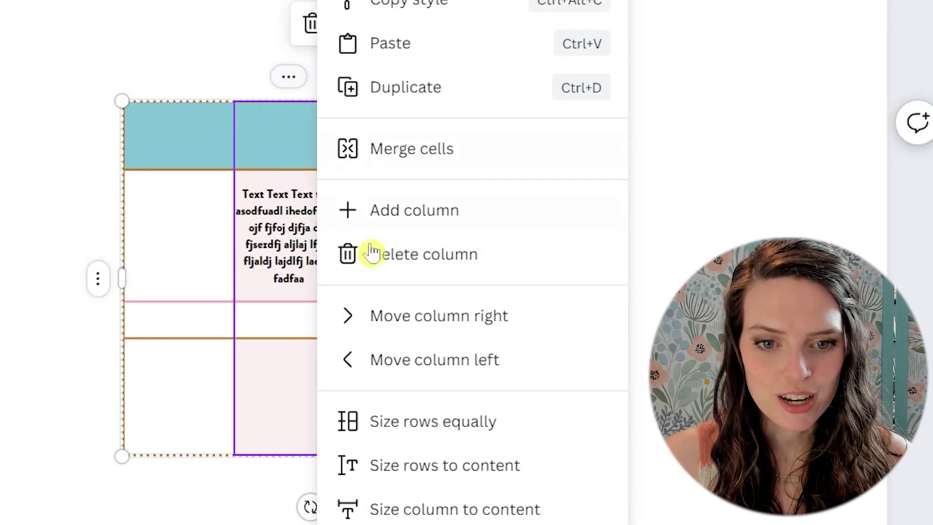
left_click(442, 422)
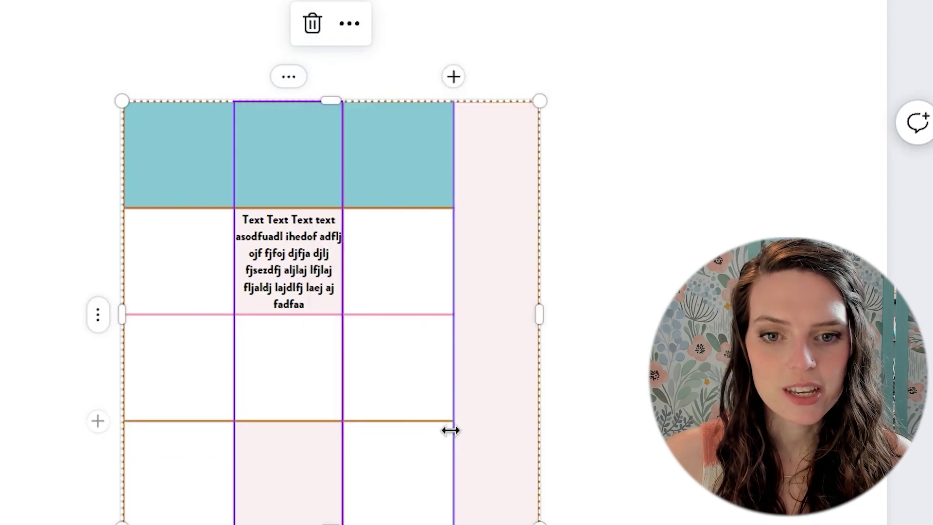
scroll(385, 433, "down", 2)
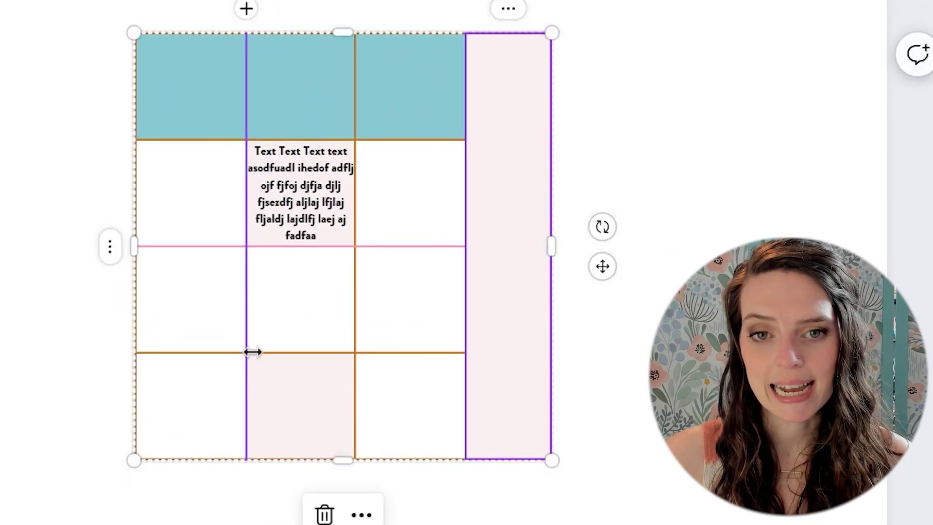
left_click(301, 8)
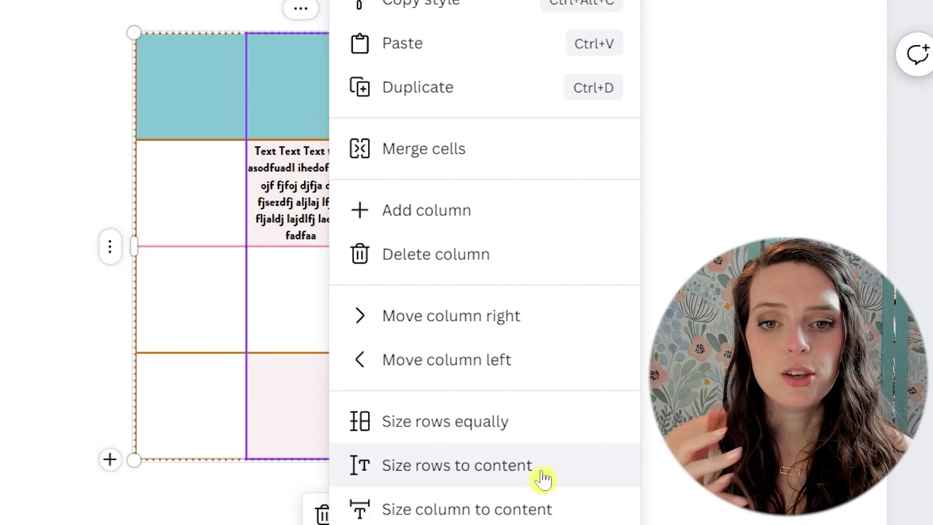
left_click(377, 310)
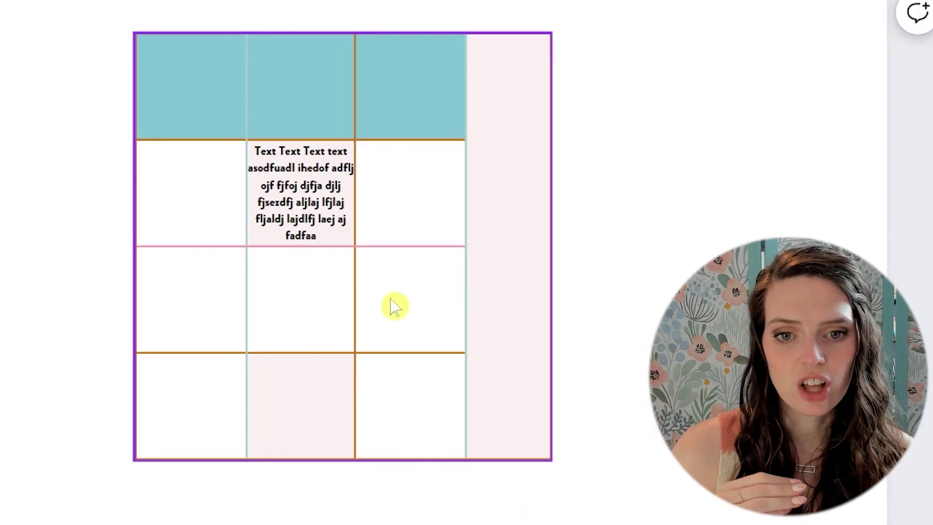
left_click(306, 308)
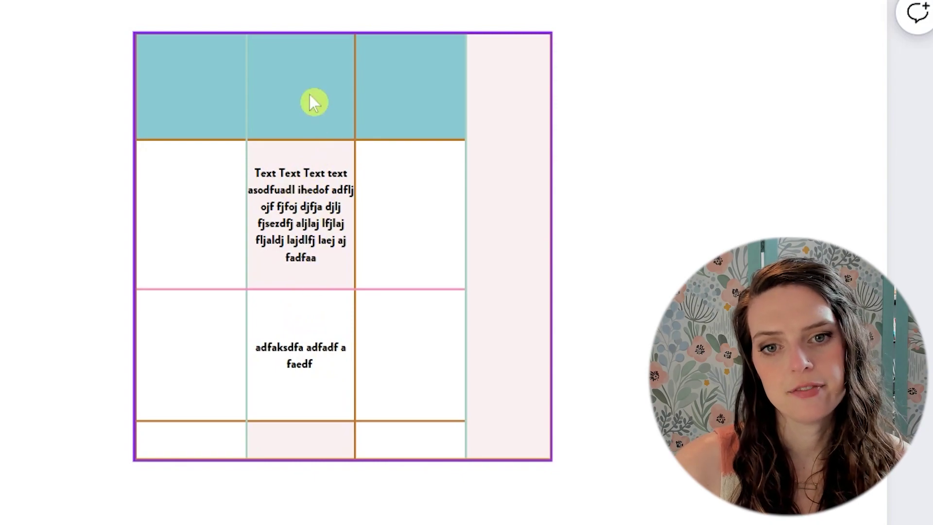
left_click(312, 76)
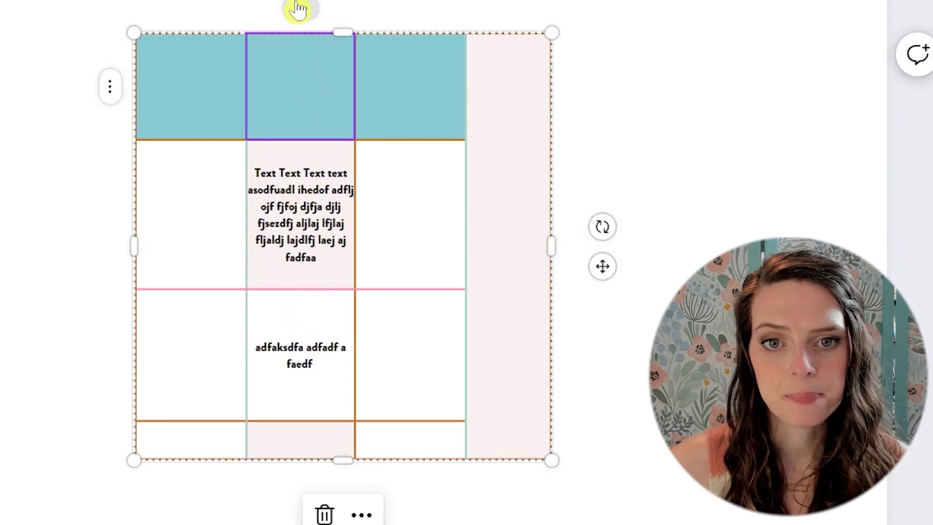
- Apply Size rows to content from the middle column's menu so every row fits its text
left_click(298, 9)
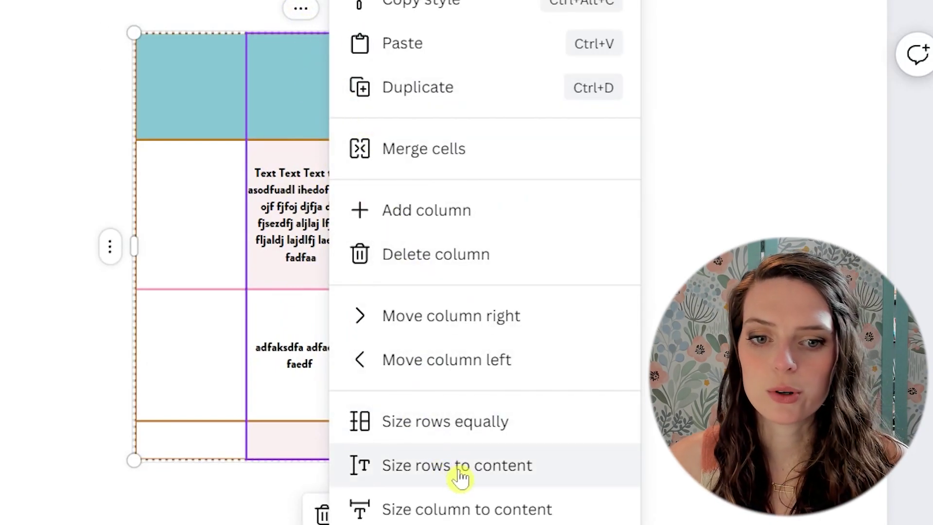
left_click(464, 481)
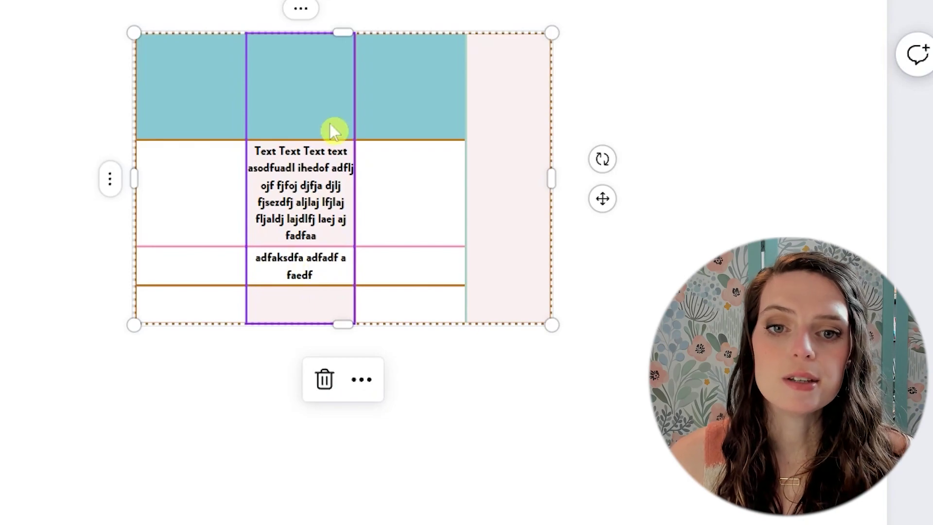
right_click(331, 286)
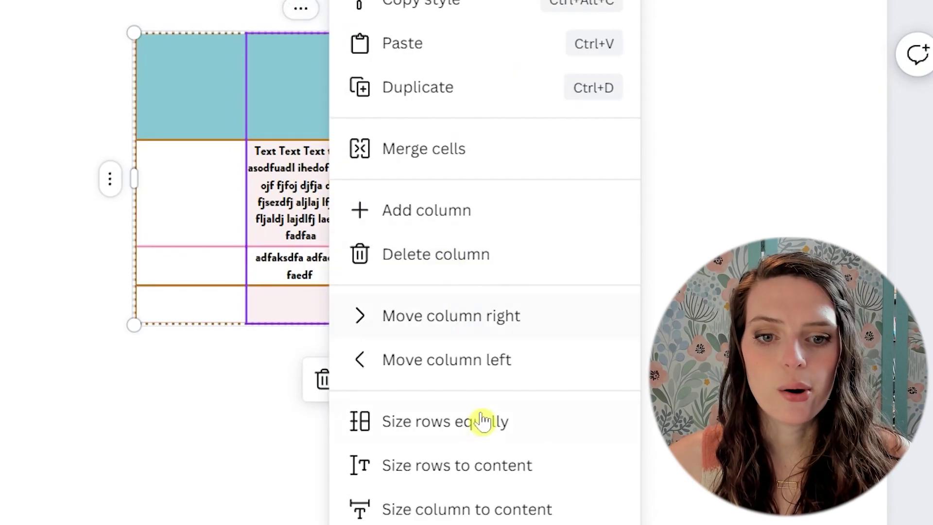
- Fit the middle column's width to its content, then open the whole-table menu showing Add 4 columns
left_click(456, 520)
left_click(308, 79)
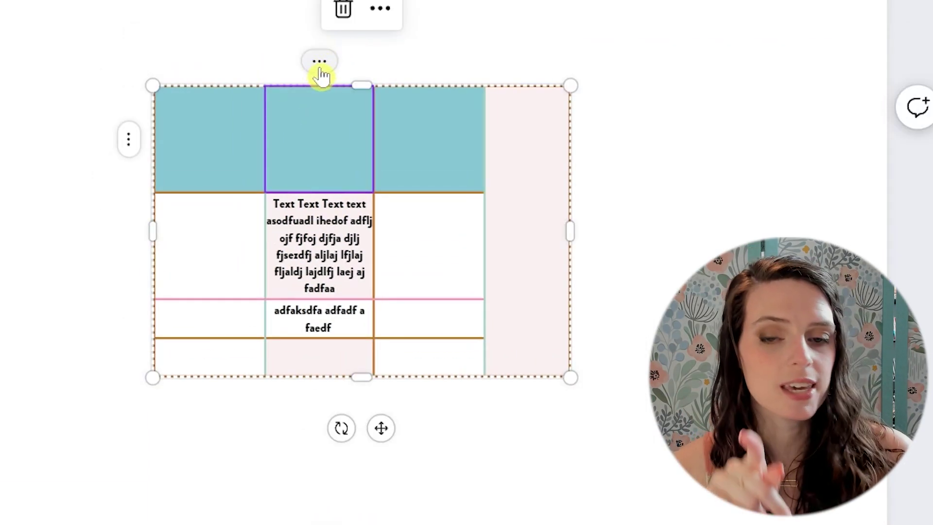
left_click(132, 143)
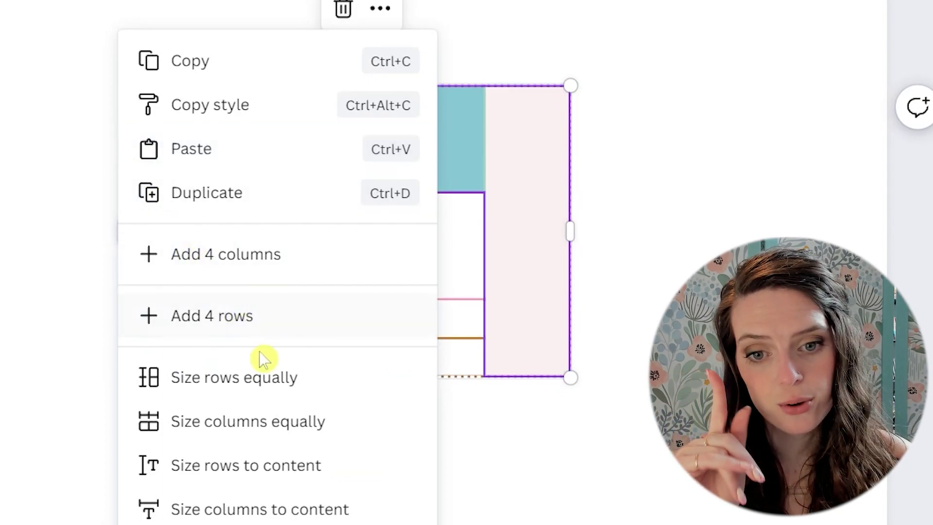
left_click(256, 395)
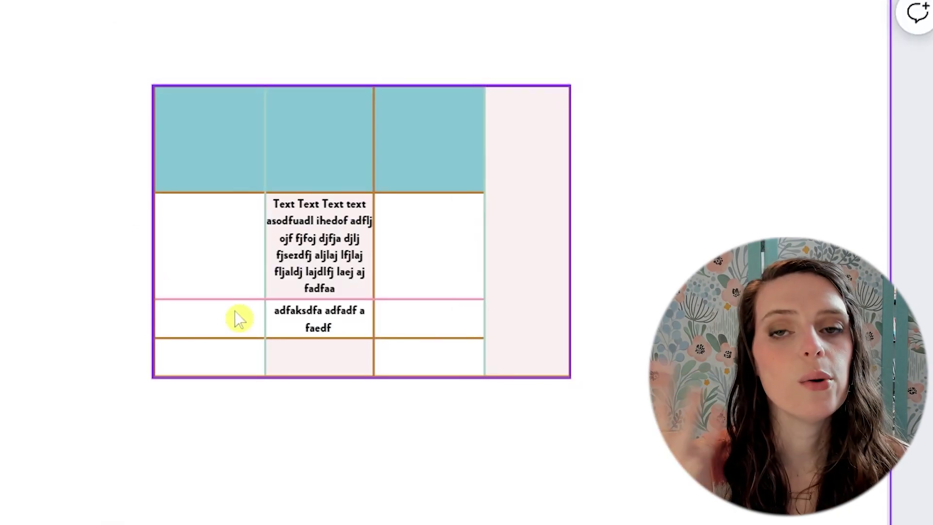
left_click(240, 244)
left_click(127, 255)
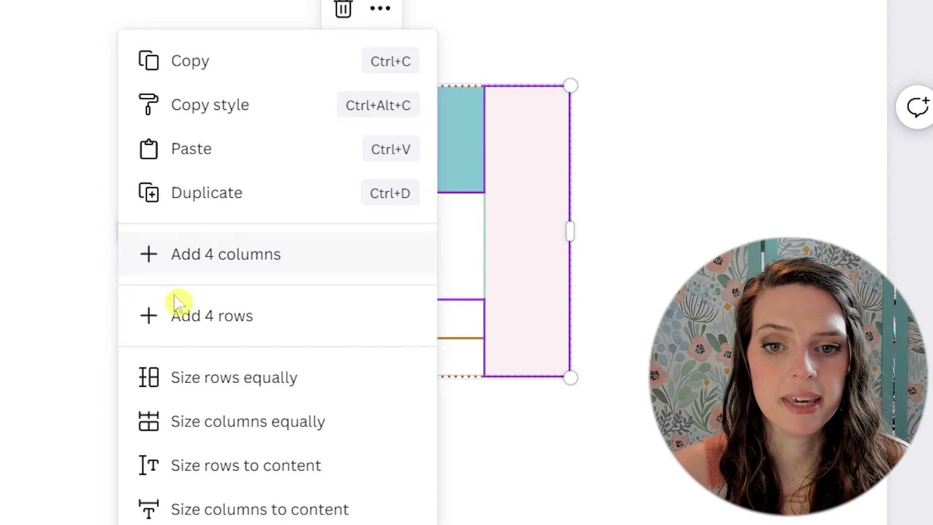